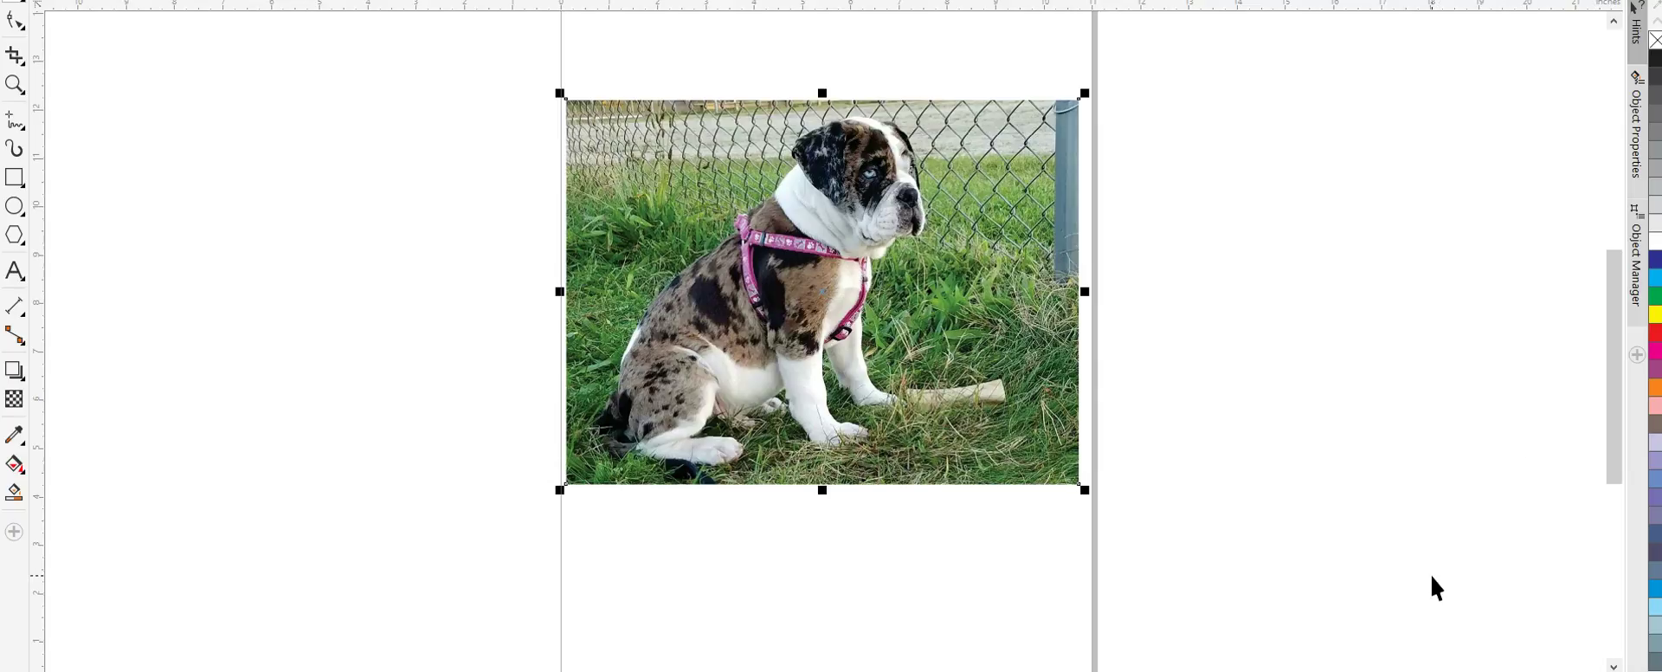
Step: Convert the dog photo to a 900 dpi bitmap in CMYK Color (32-bit) mode
{"action": "left_click", "coordinate": [866, 367]}
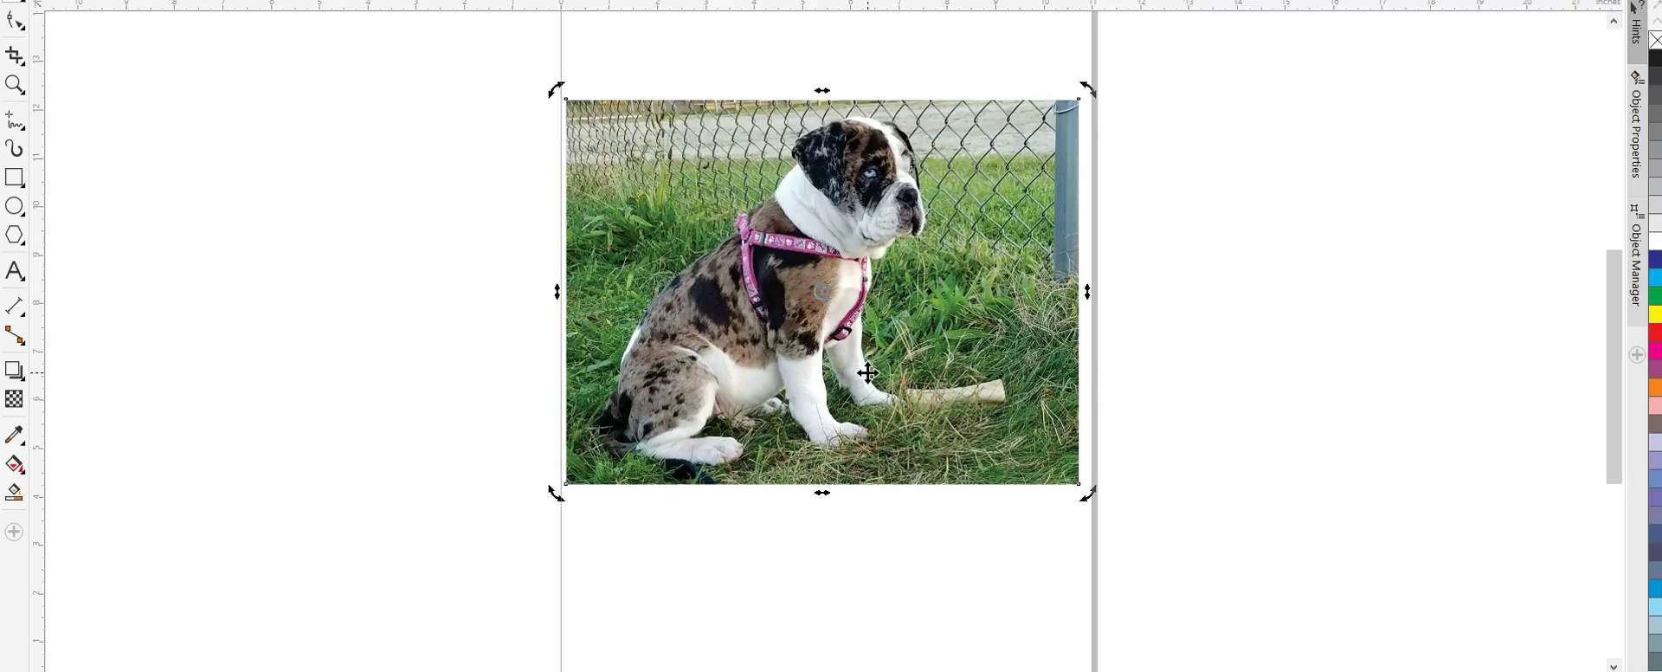
{"action": "key", "text": "alt+b"}
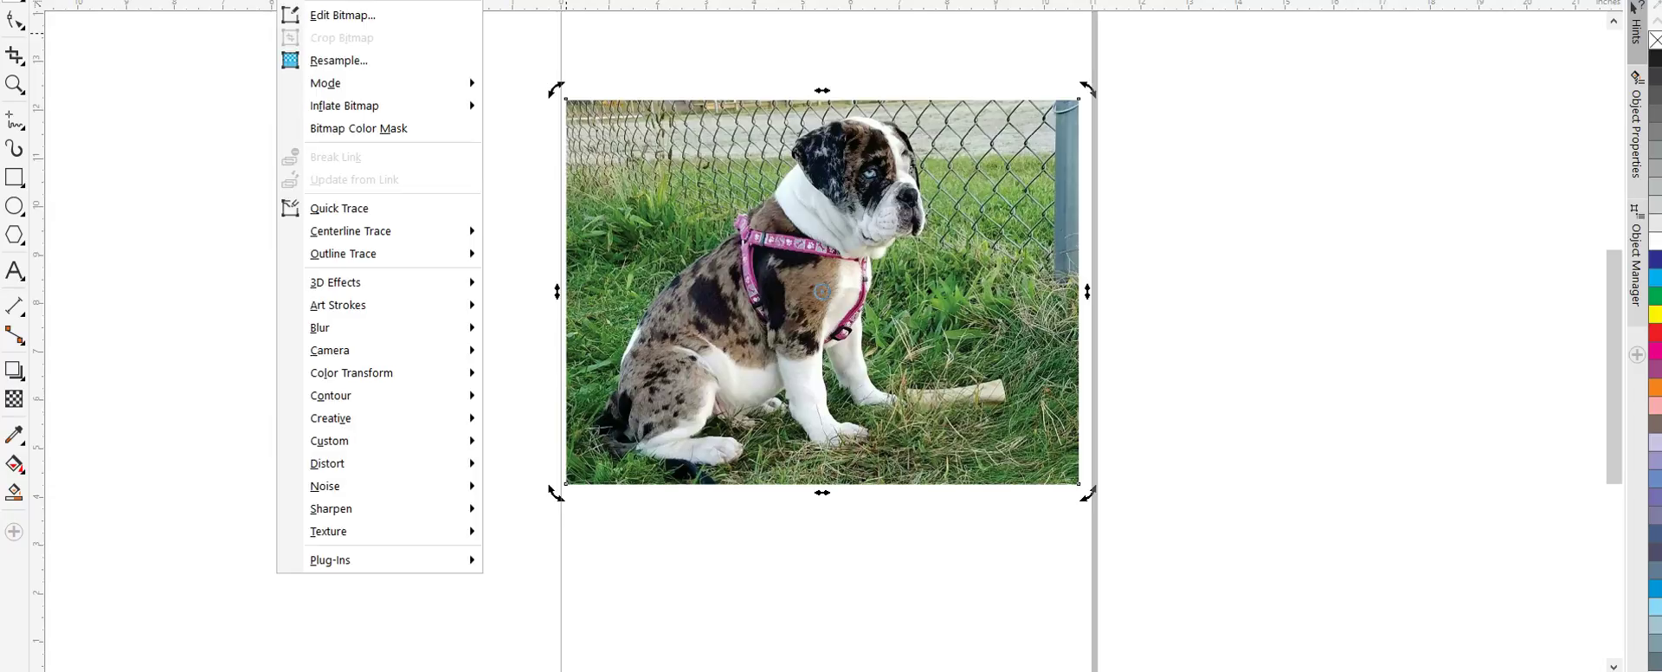
{"action": "key", "text": "v"}
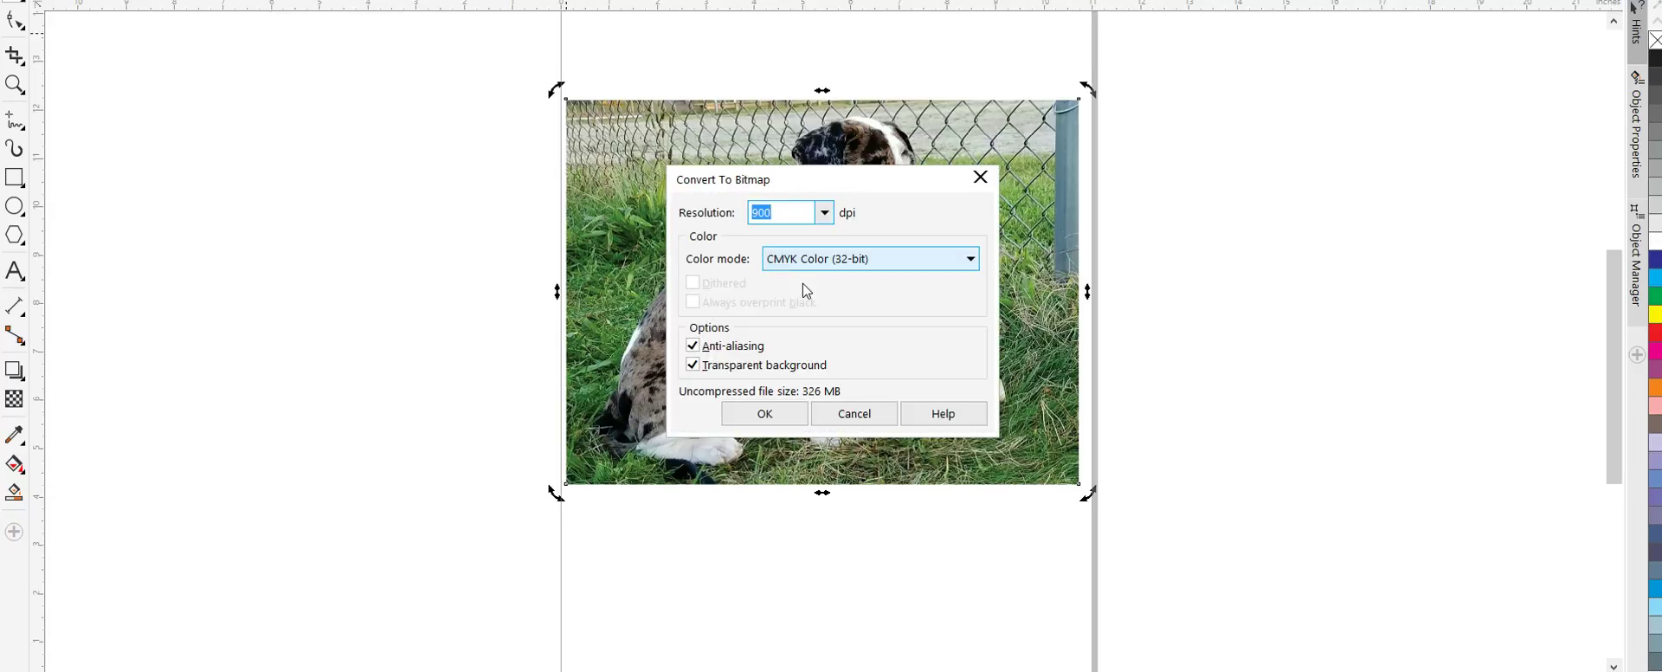
{"action": "left_click", "coordinate": [765, 413]}
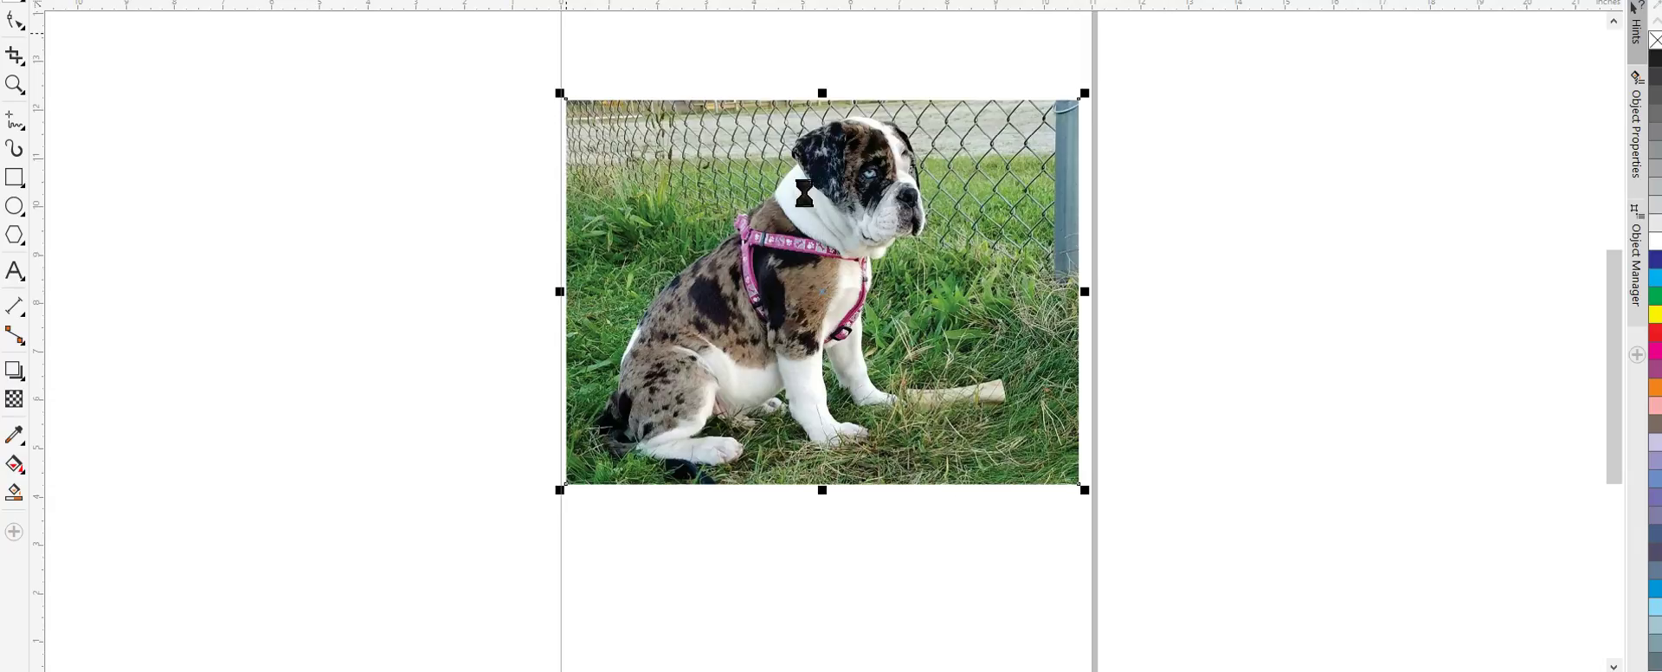
Step: Apply a Tone Curve to the dog photo, bending the curve through point 144, 119
{"action": "key", "text": "Escape"}
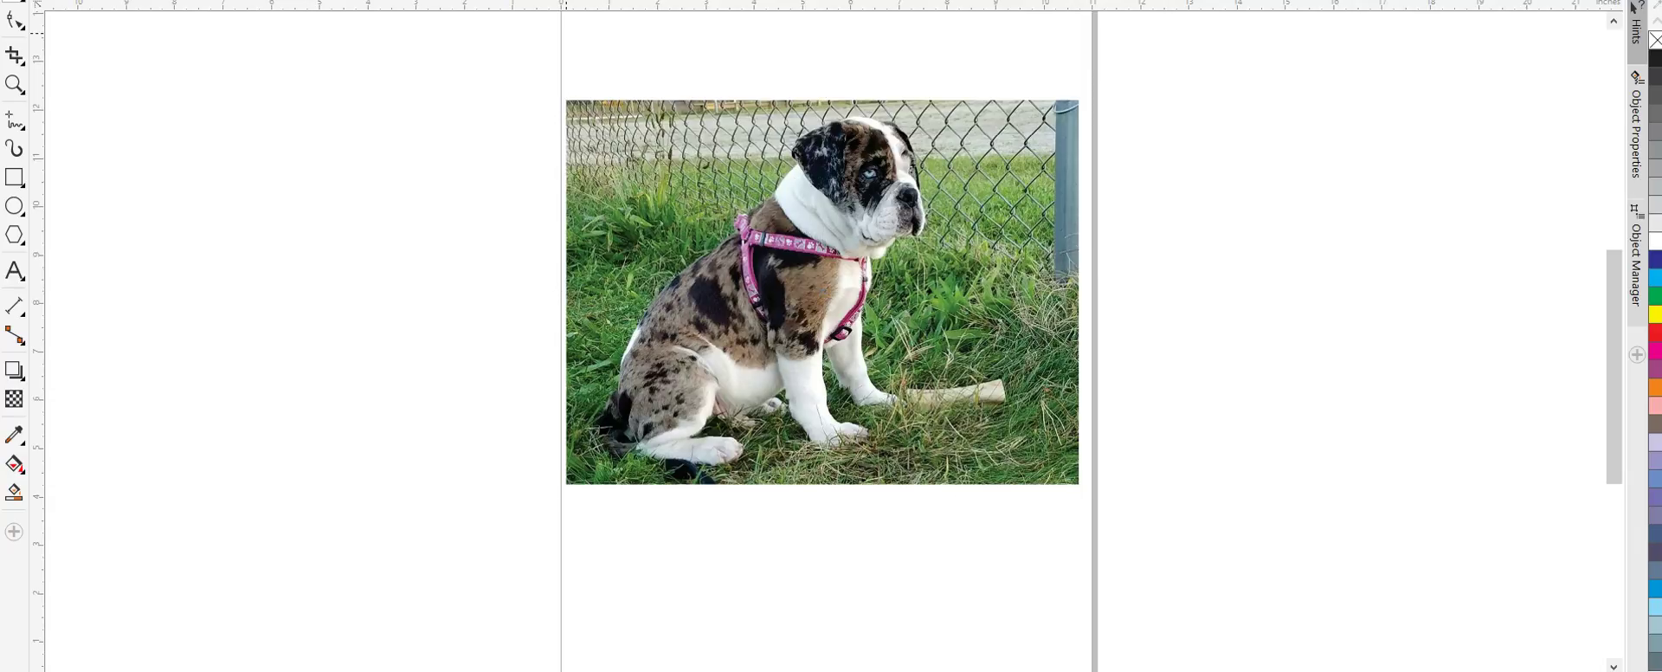
{"action": "key", "text": "ctrl+a"}
{"action": "key", "text": "alt+c"}
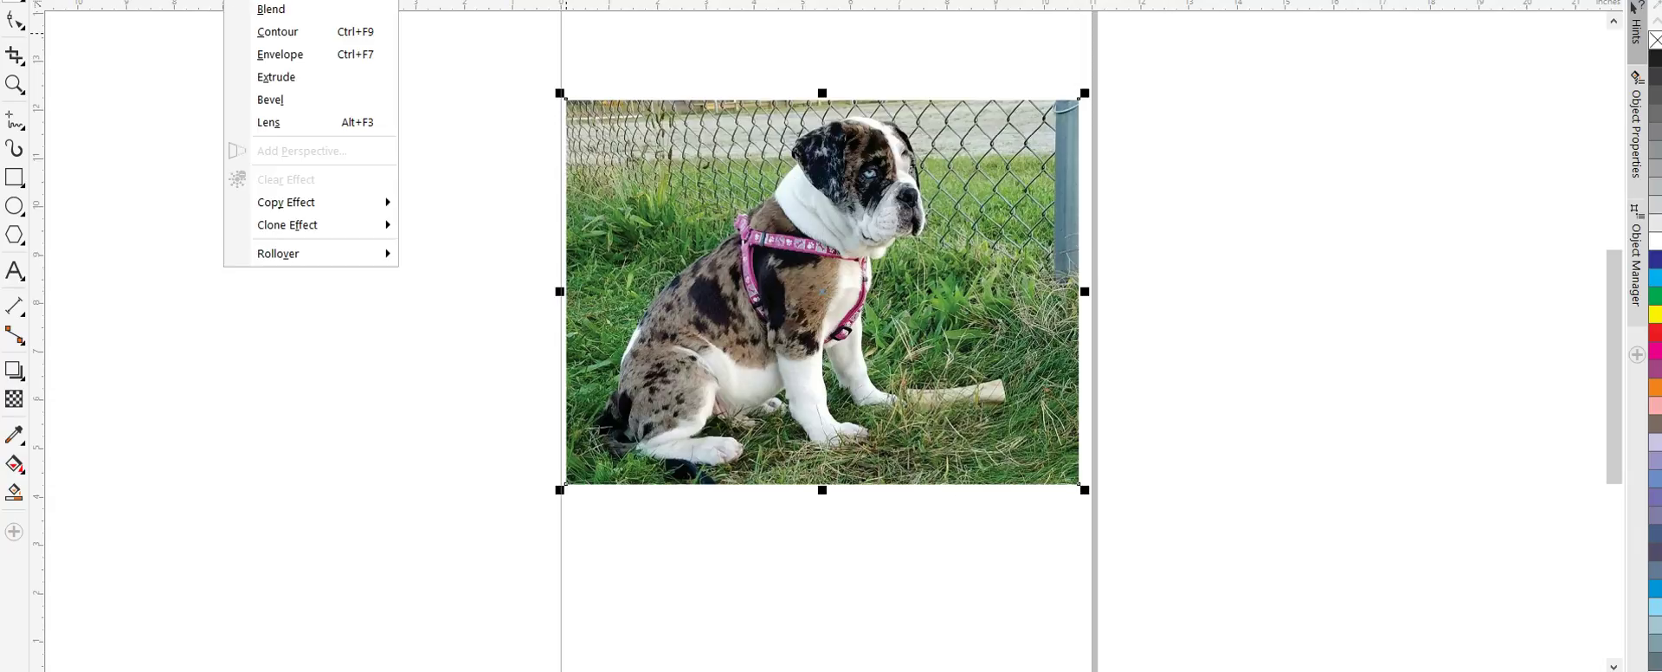
{"action": "key", "text": "Right"}
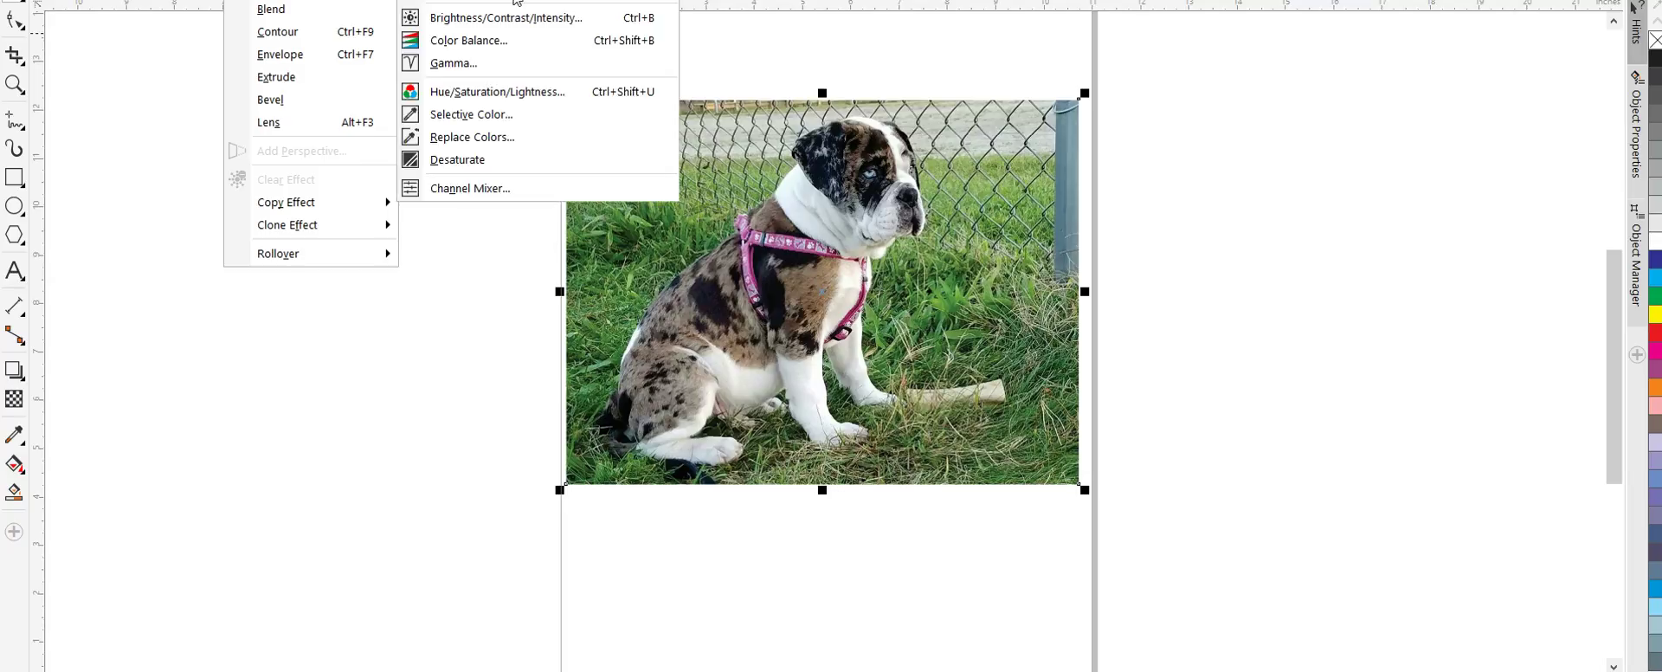
{"action": "key", "text": "Escape"}
{"action": "key", "text": "Escape"}
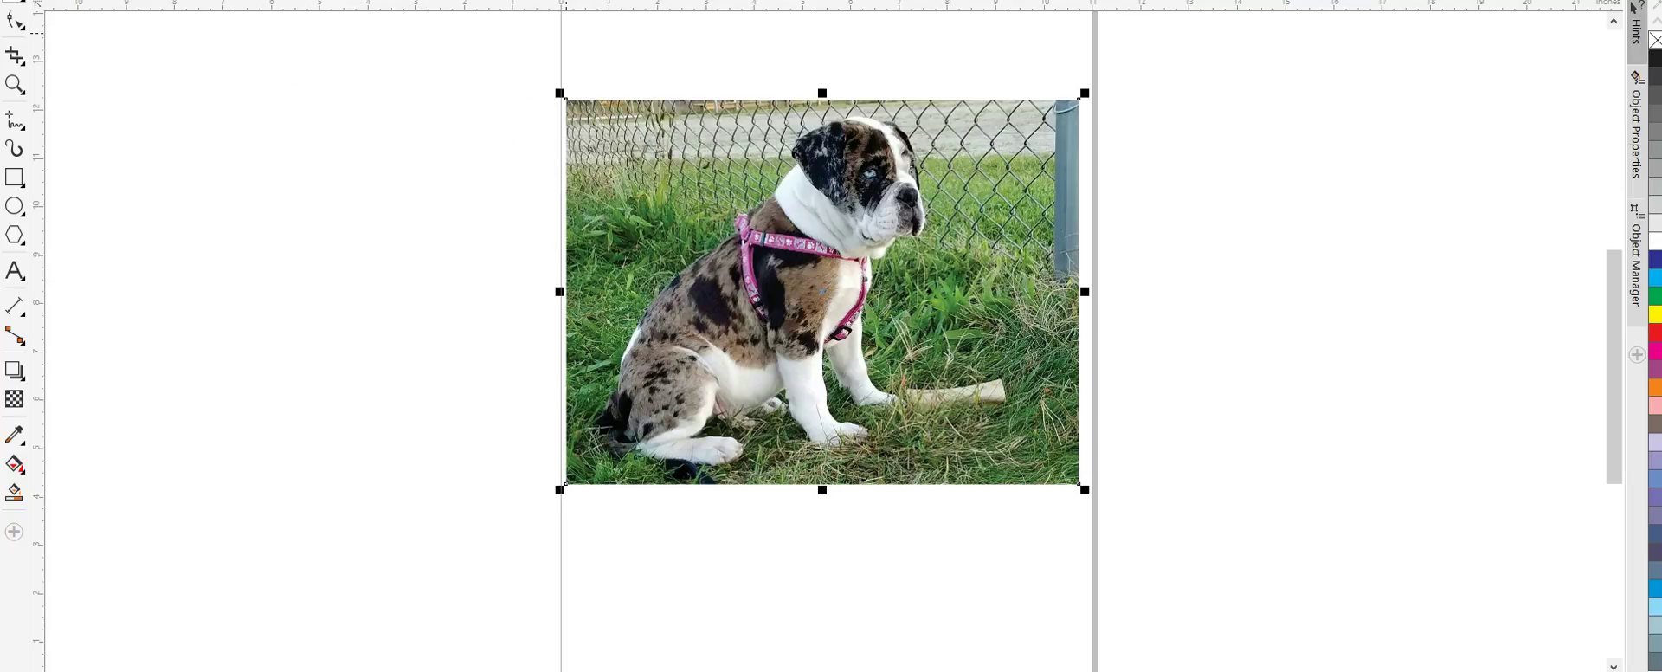
{"action": "key", "text": "ctrl+t"}
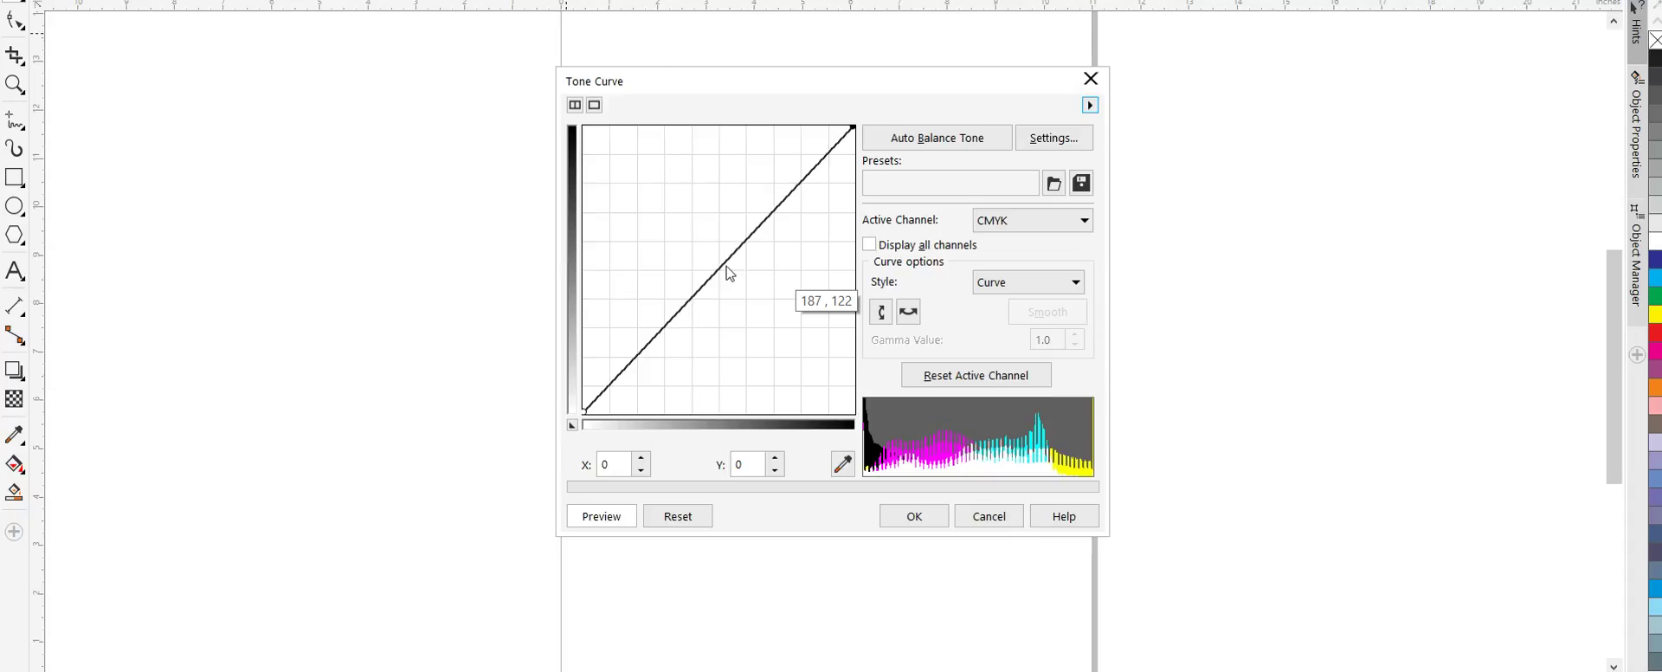
{"action": "left_click", "coordinate": [727, 273]}
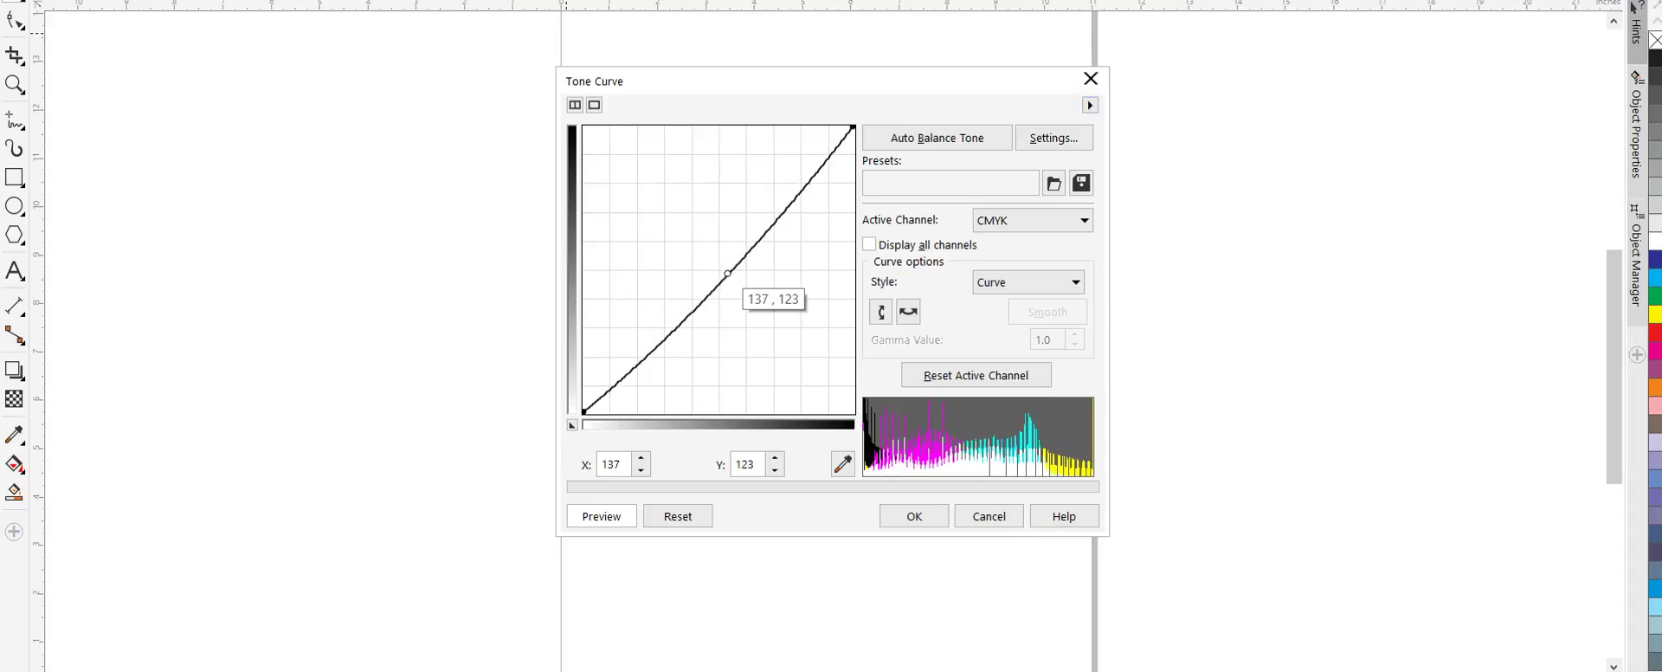
{"action": "left_click_drag", "start_coordinate": [727, 274], "coordinate": [735, 278]}
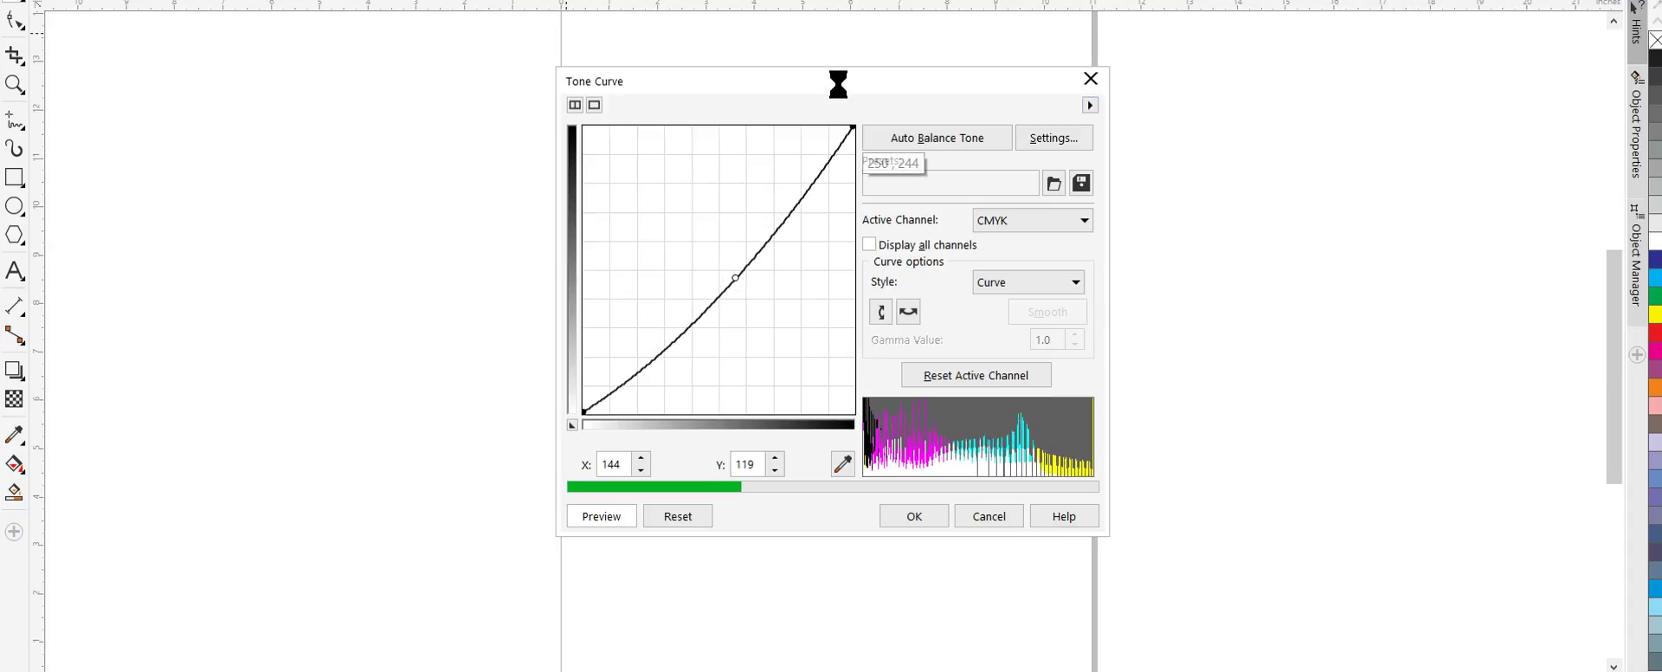
{"action": "left_click_drag", "start_coordinate": [838, 90], "coordinate": [357, 73]}
{"action": "left_click", "coordinate": [420, 493]}
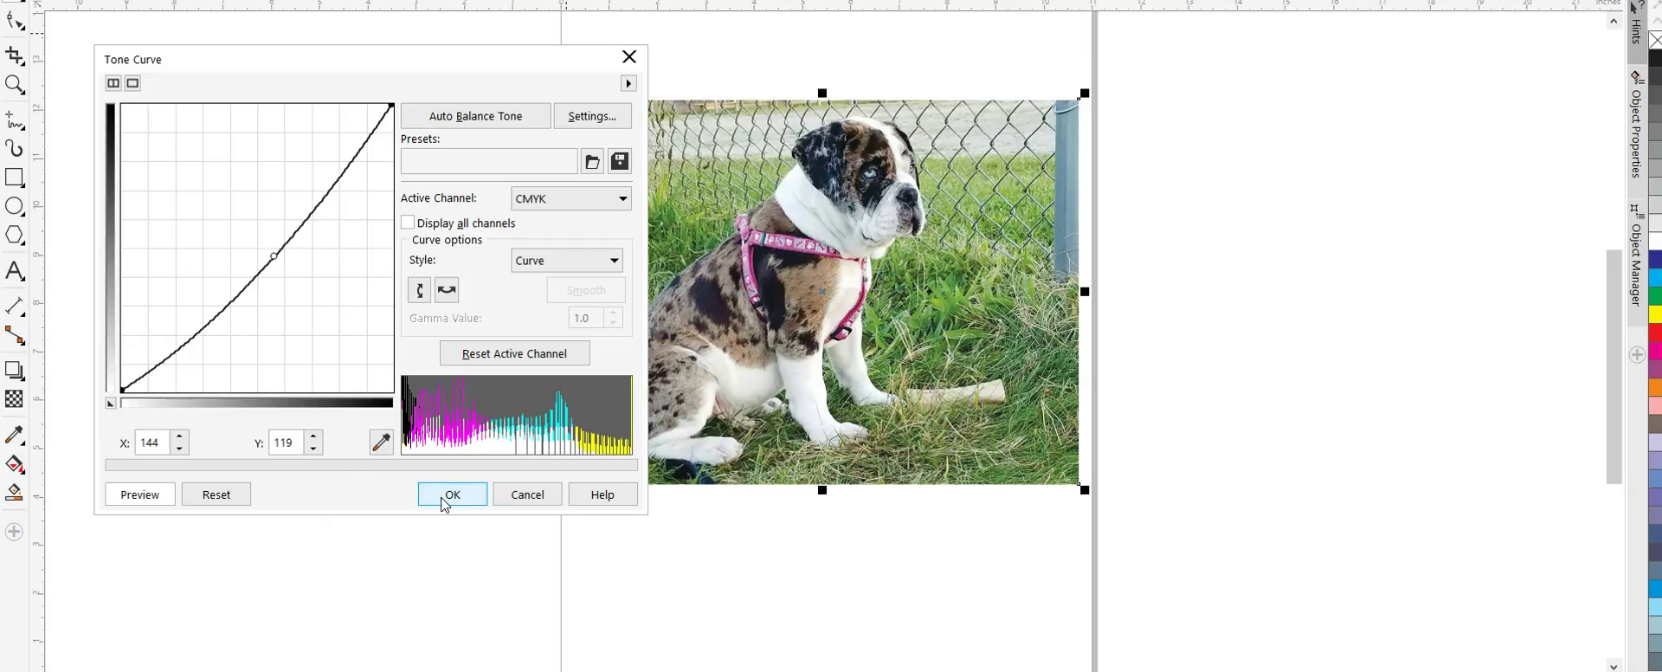
Step: Send the selected dog bitmap to Corel PHOTO-PAINT with Edit Bitmap
{"action": "left_click", "coordinate": [696, 269]}
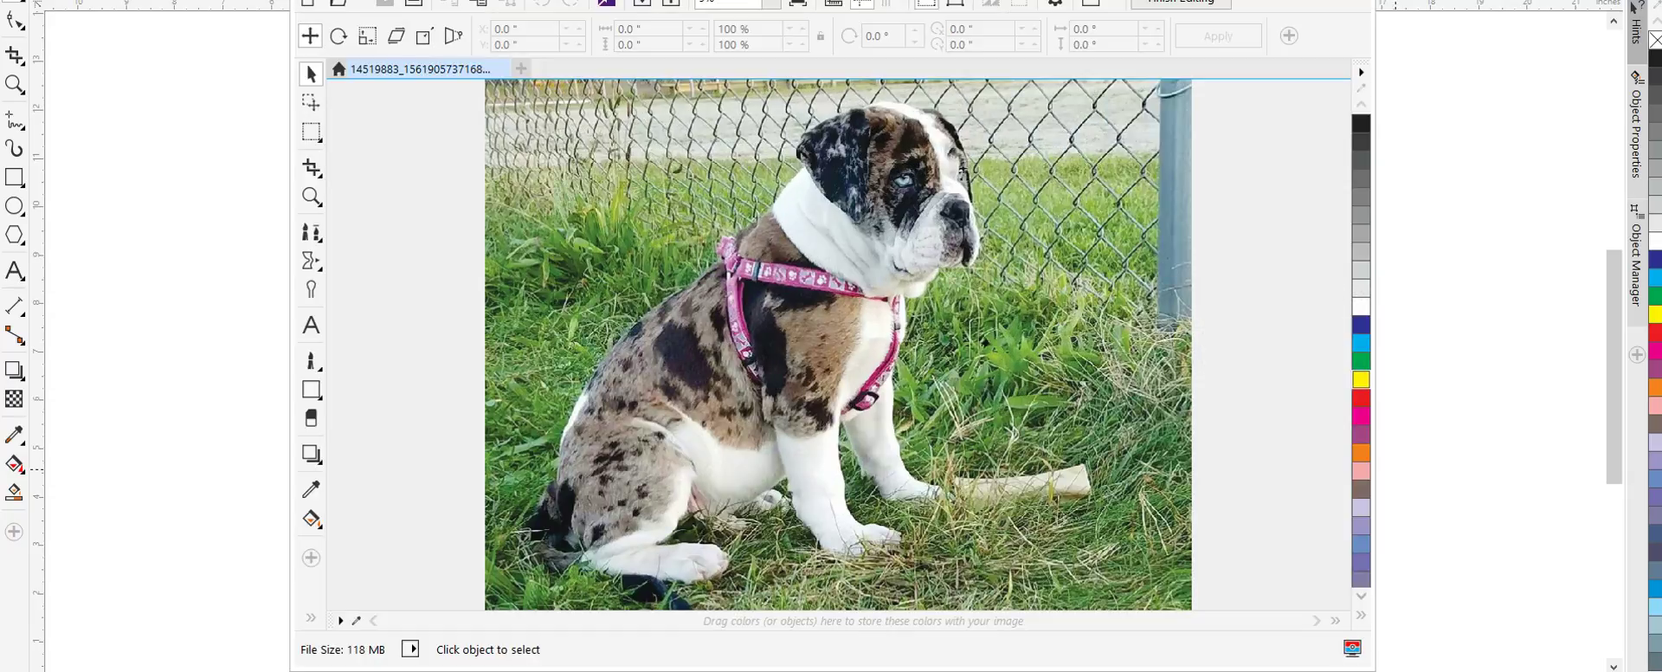
Step: Maximize the PHOTO-PAINT window and show the Channels list for the dog bitmap
{"action": "key", "text": "super+Up"}
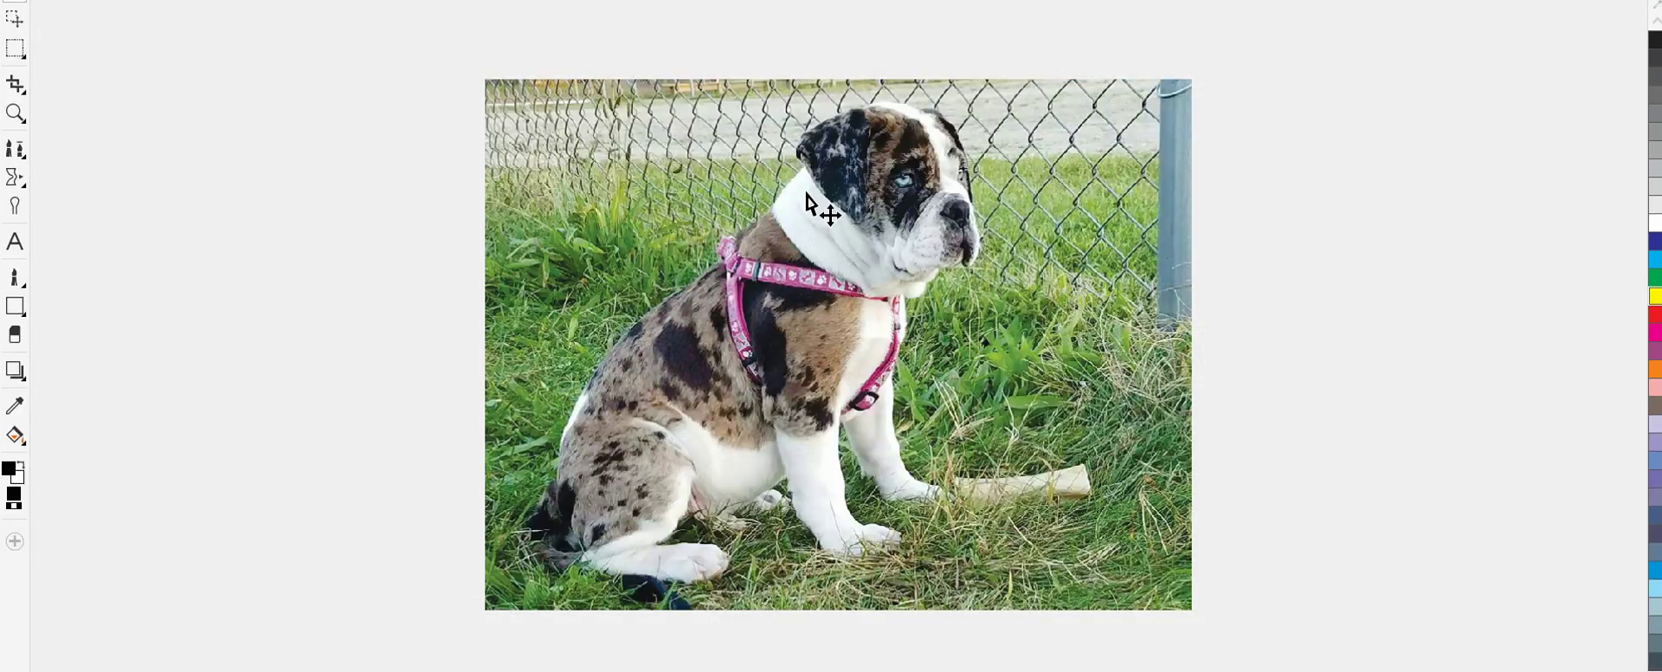
{"action": "left_click", "coordinate": [806, 194]}
{"action": "left_click", "coordinate": [173, 0]}
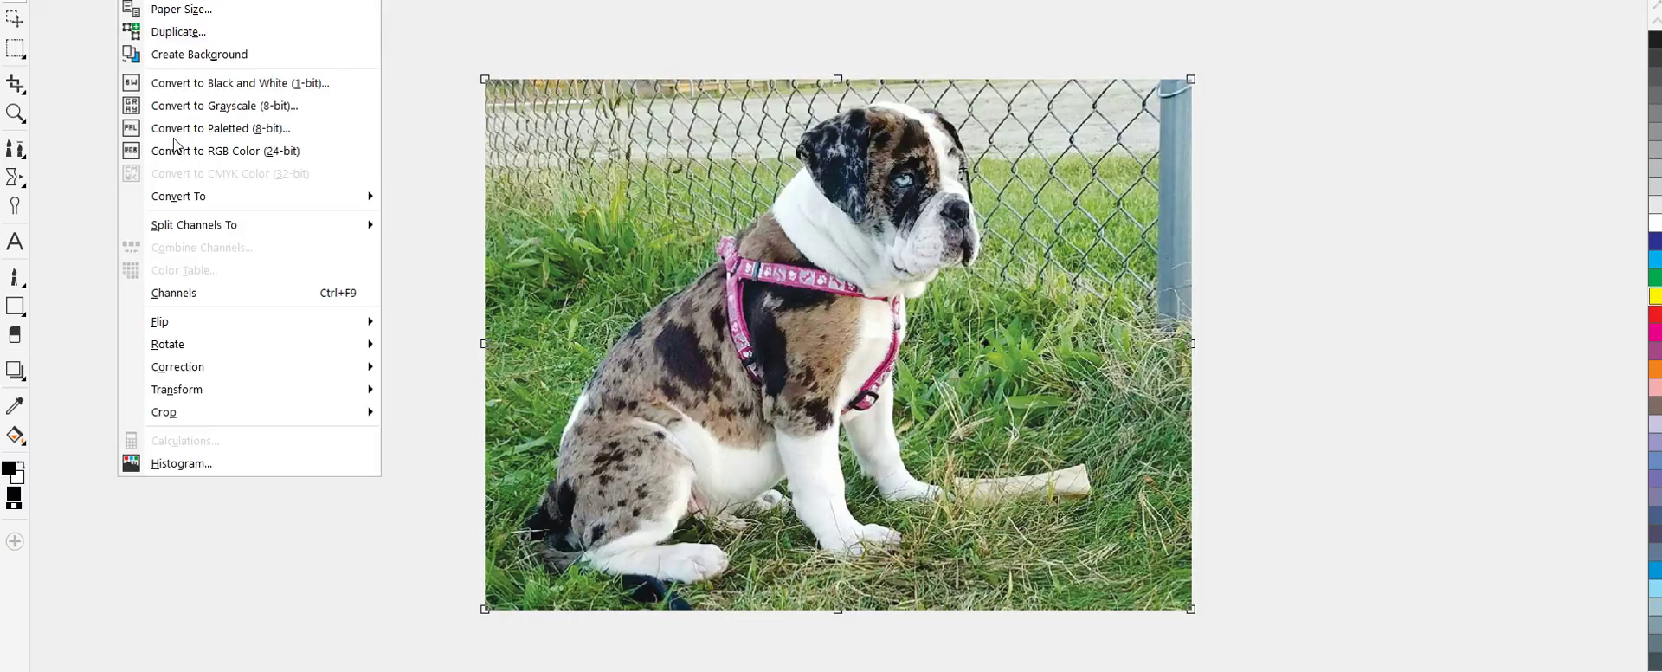
{"action": "mouse_move", "coordinate": [180, 229]}
{"action": "left_click", "coordinate": [186, 292]}
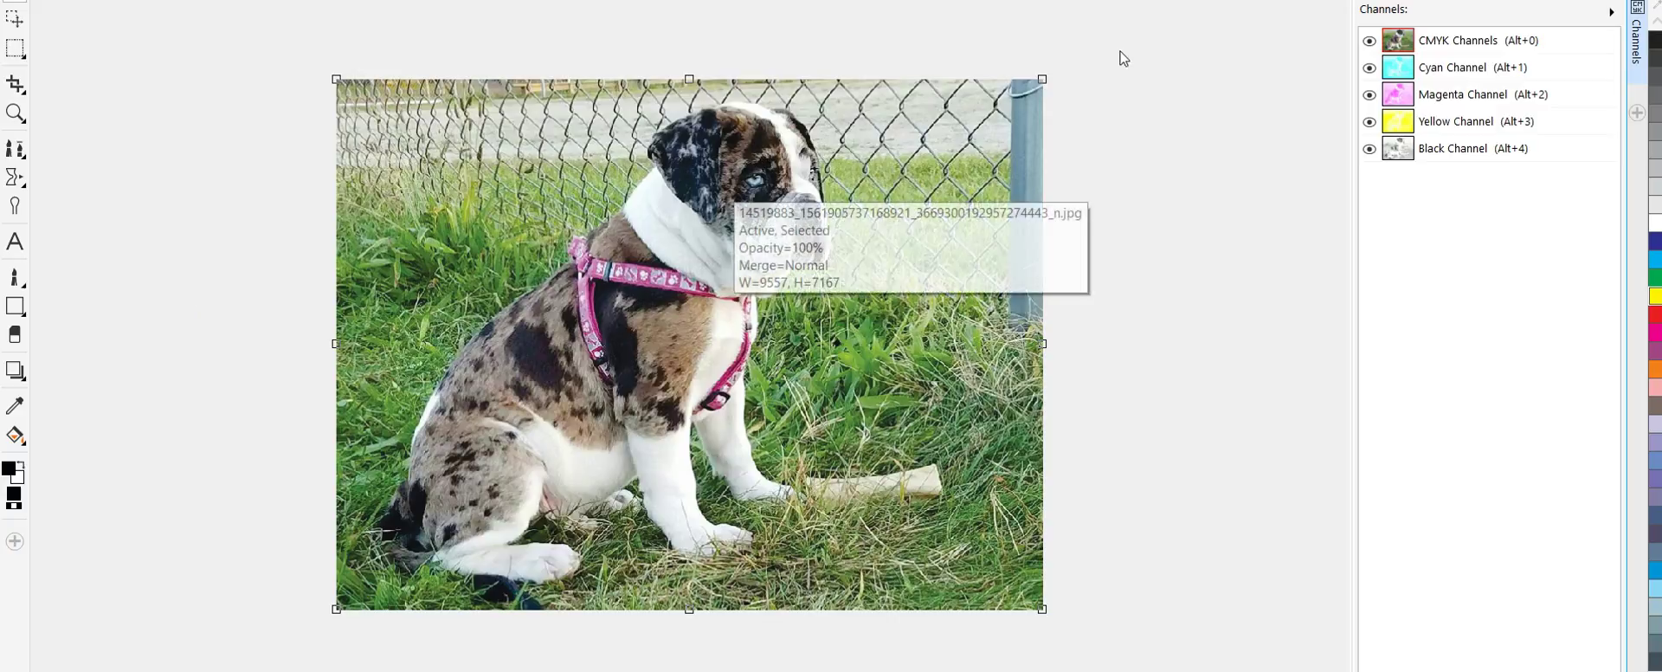
Step: View the Cyan, Magenta, Yellow and Black channels in turn, ending on Black
{"action": "left_click", "coordinate": [1440, 70]}
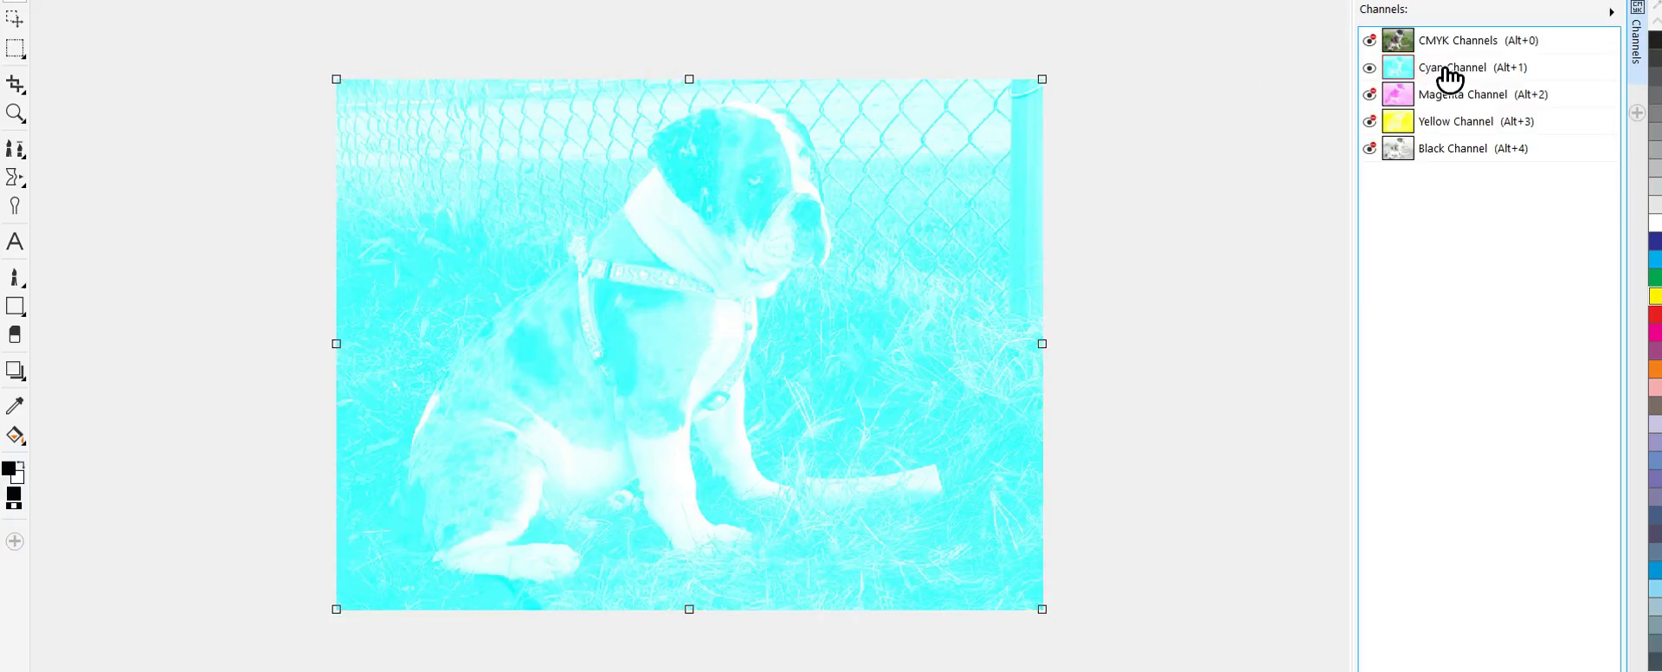
{"action": "left_click", "coordinate": [1455, 97]}
{"action": "left_click", "coordinate": [1463, 122]}
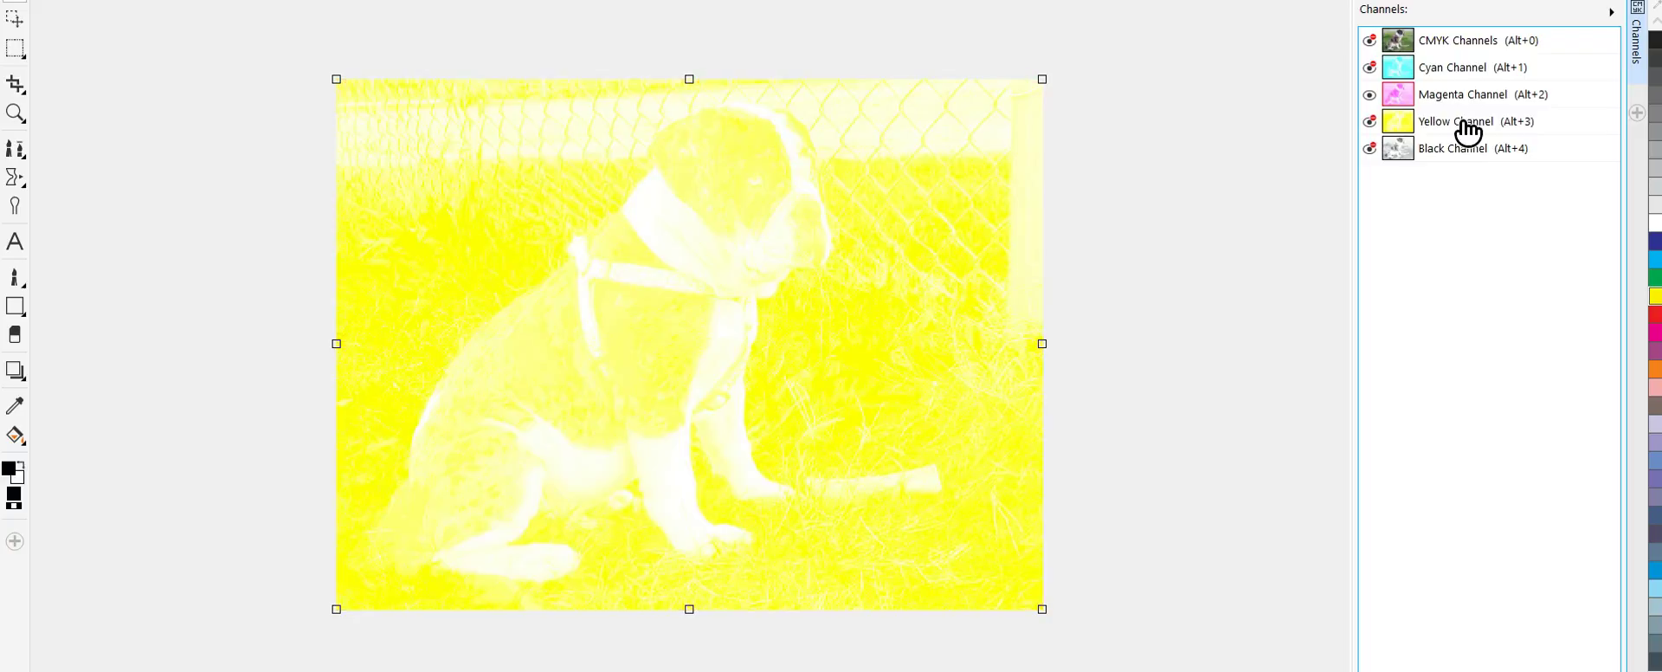
{"action": "left_click", "coordinate": [1469, 148]}
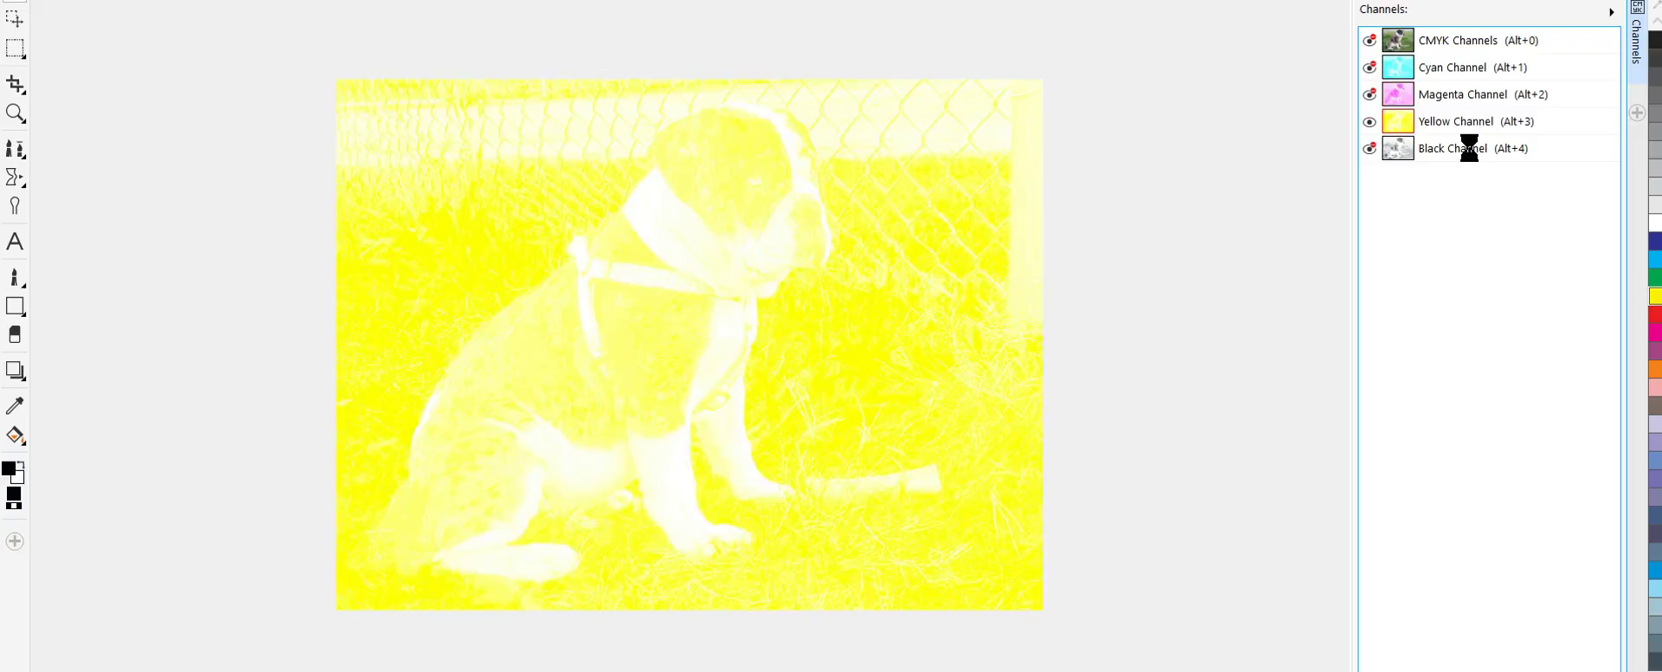
Step: Sample ink values with the Eyedropper, view the Magenta channel, then restore the CMYK composite
{"action": "left_click", "coordinate": [12, 405]}
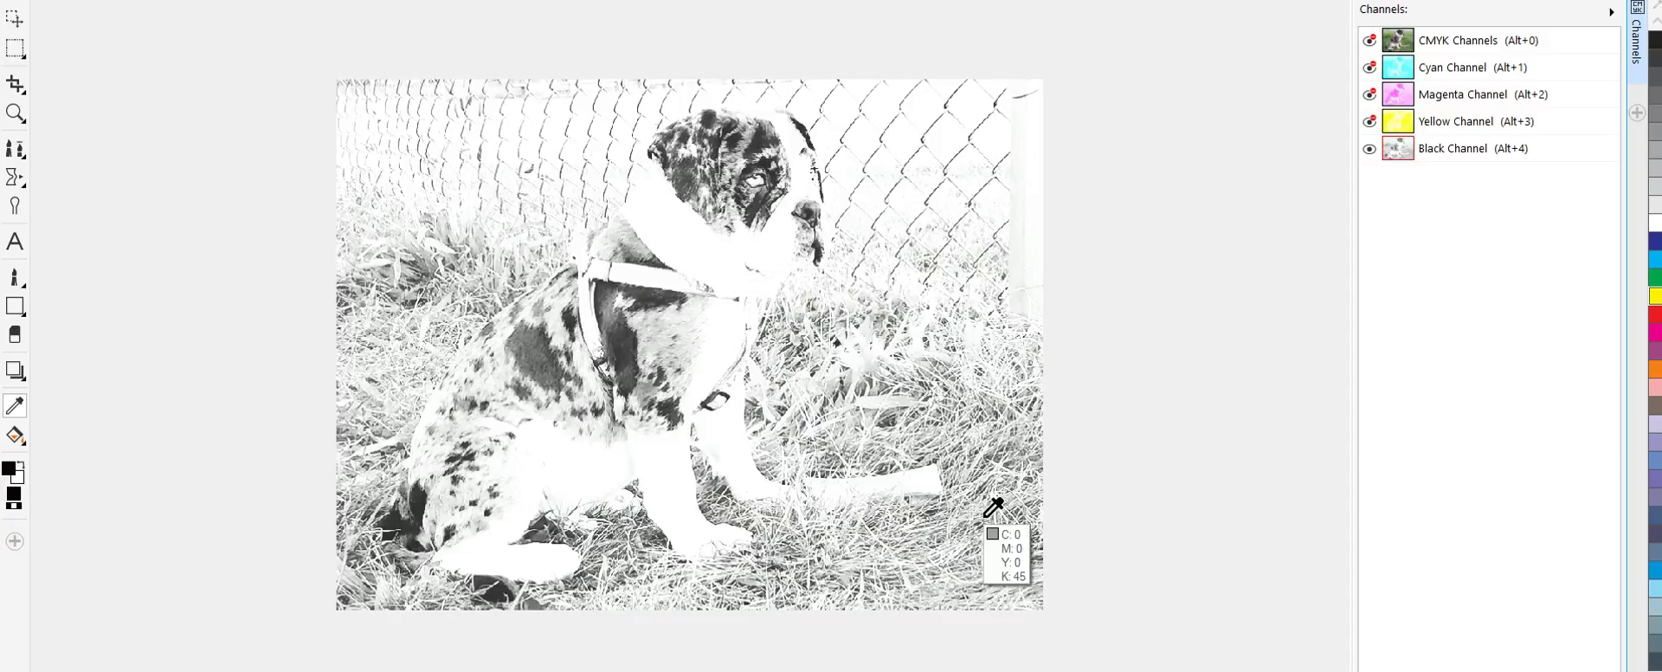
{"action": "left_click", "coordinate": [1407, 92]}
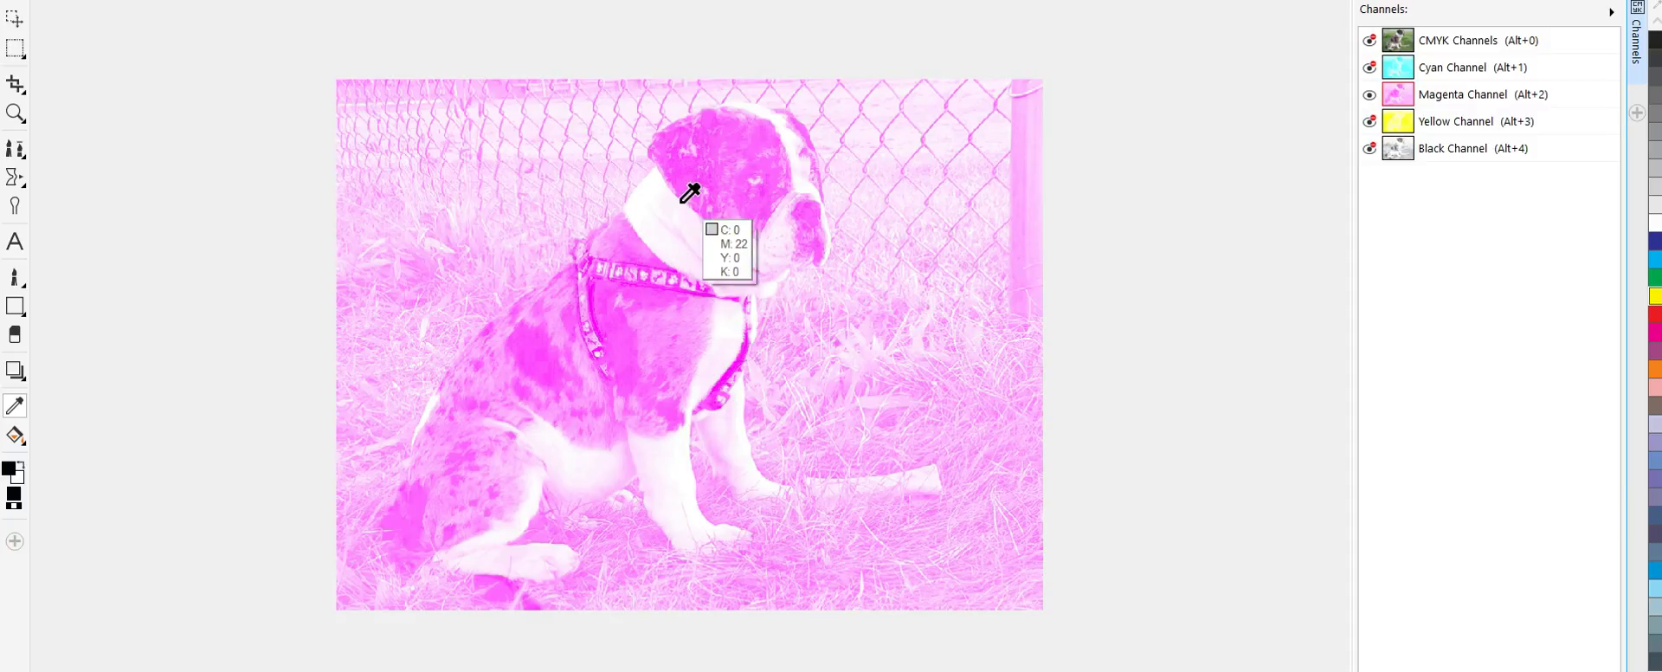
{"action": "left_click", "coordinate": [1459, 45]}
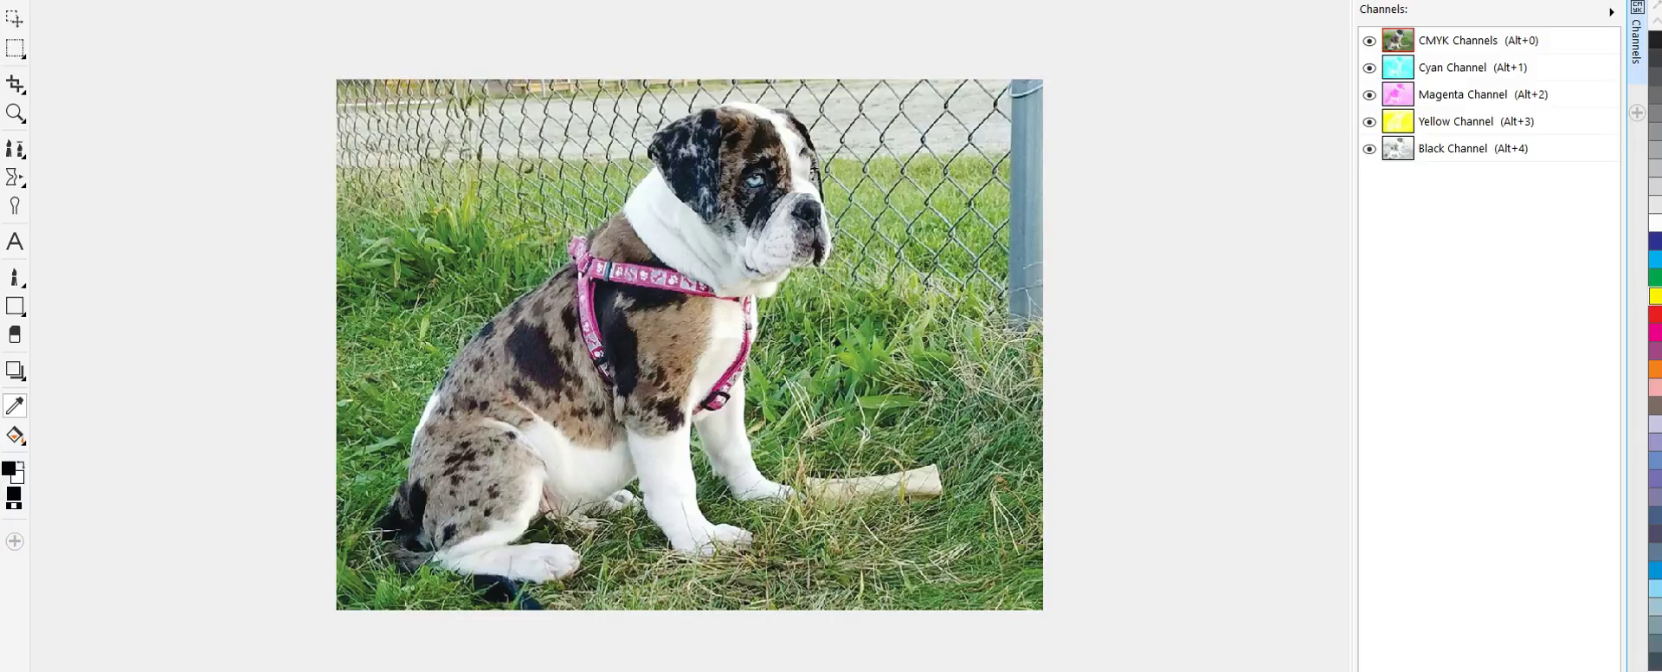
Step: Apply a Halftone effect with Cyan 15, Magenta 45, Yellow 75, Black 75 and max dot 10
{"action": "key", "text": "alt+c"}
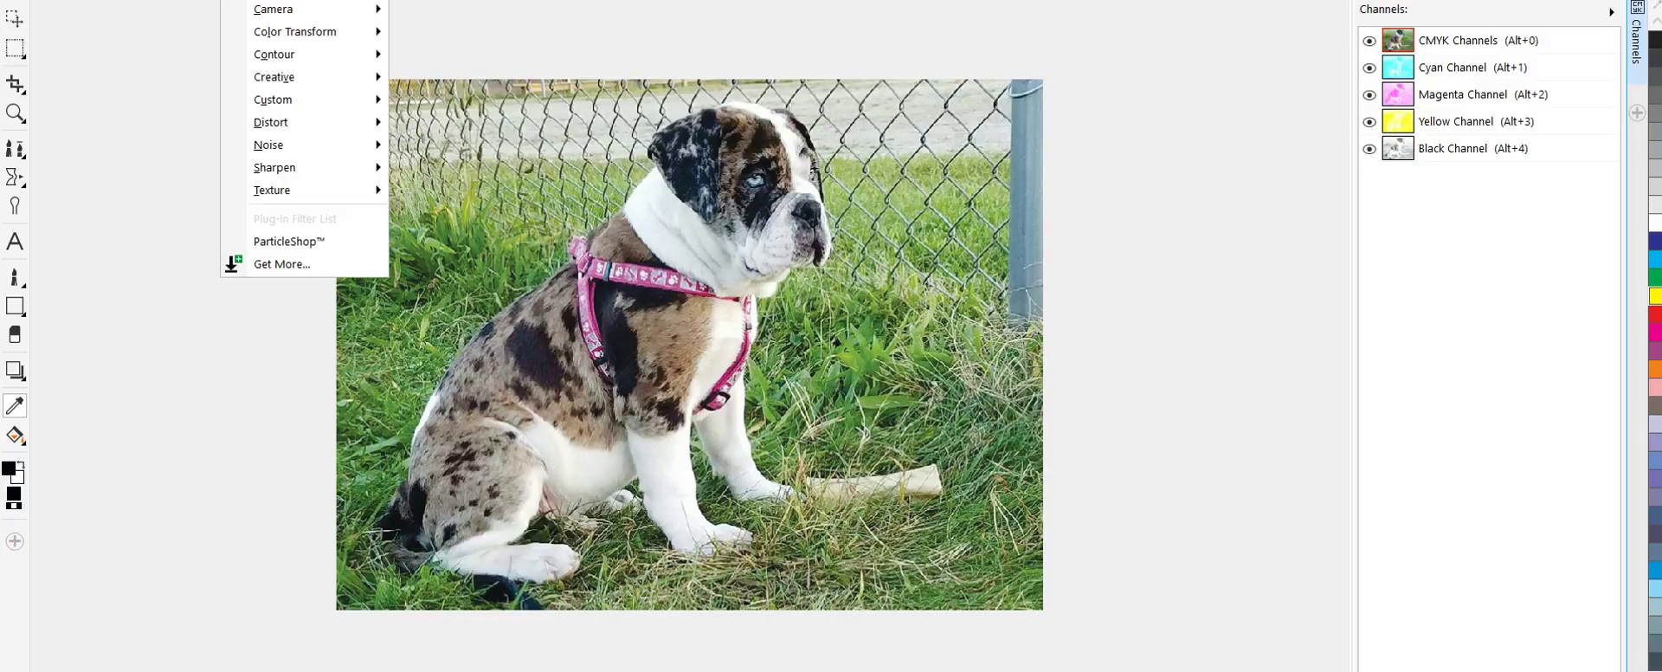
{"action": "mouse_move", "coordinate": [286, 33]}
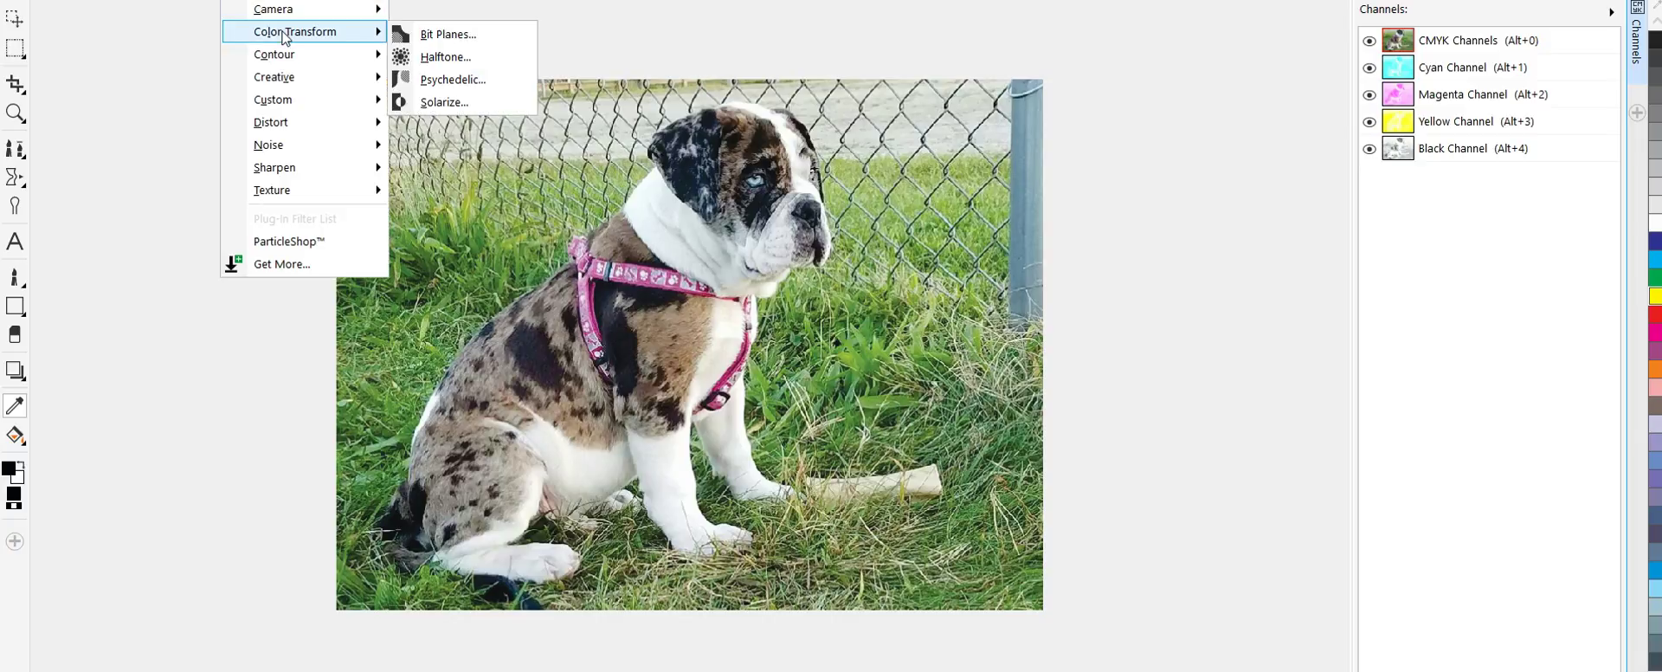
{"action": "left_click", "coordinate": [471, 58]}
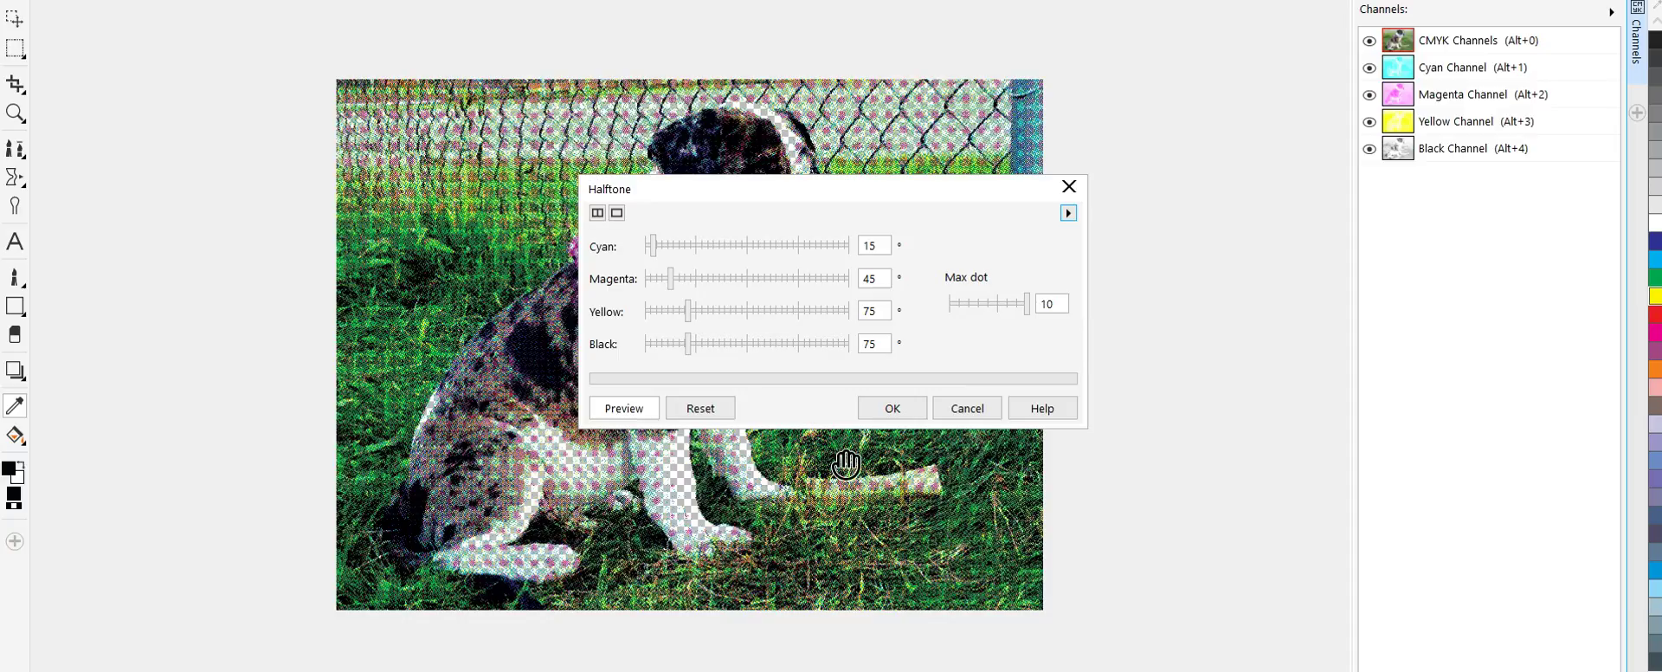
{"action": "left_click", "coordinate": [894, 408]}
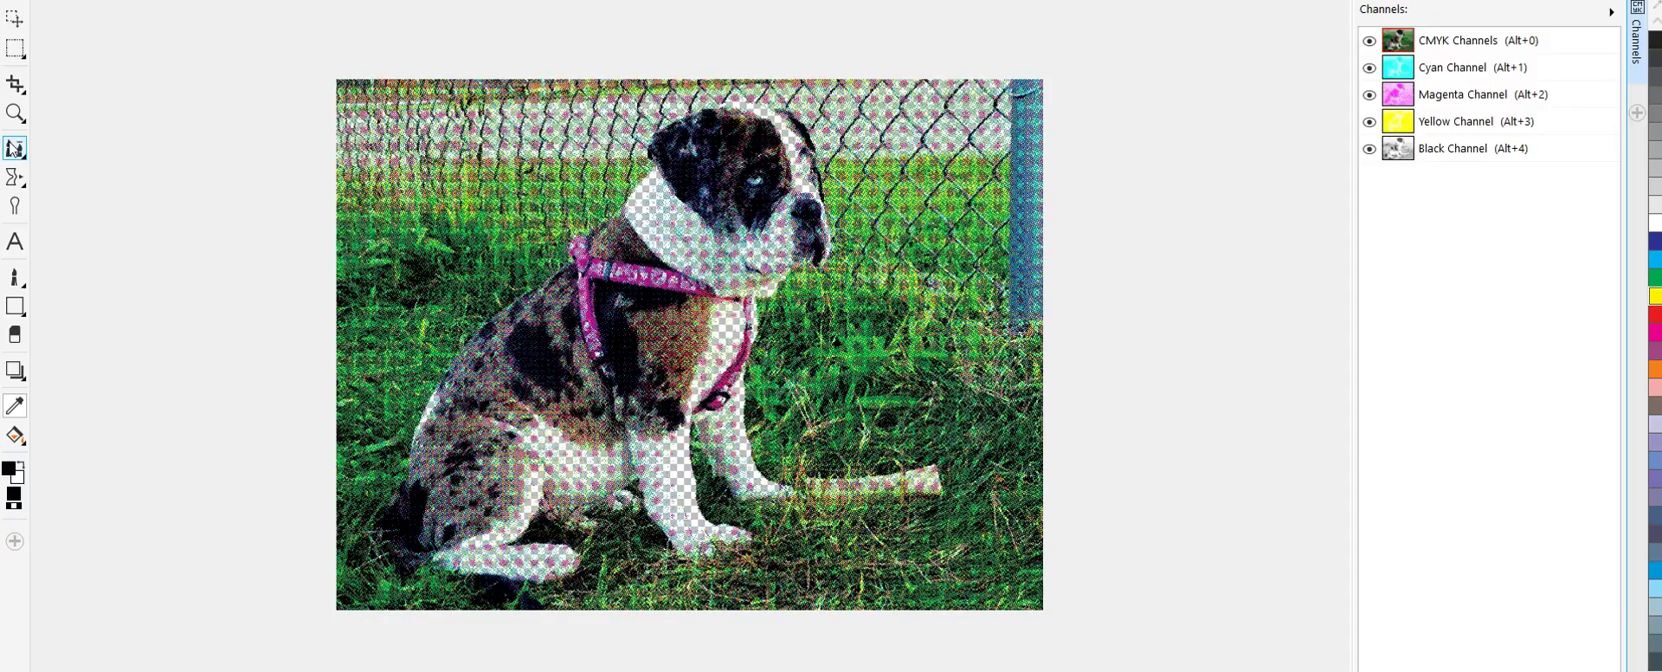
Step: Zoom in on the dog's head and create a background so transparent areas turn white
{"action": "left_click", "coordinate": [15, 113]}
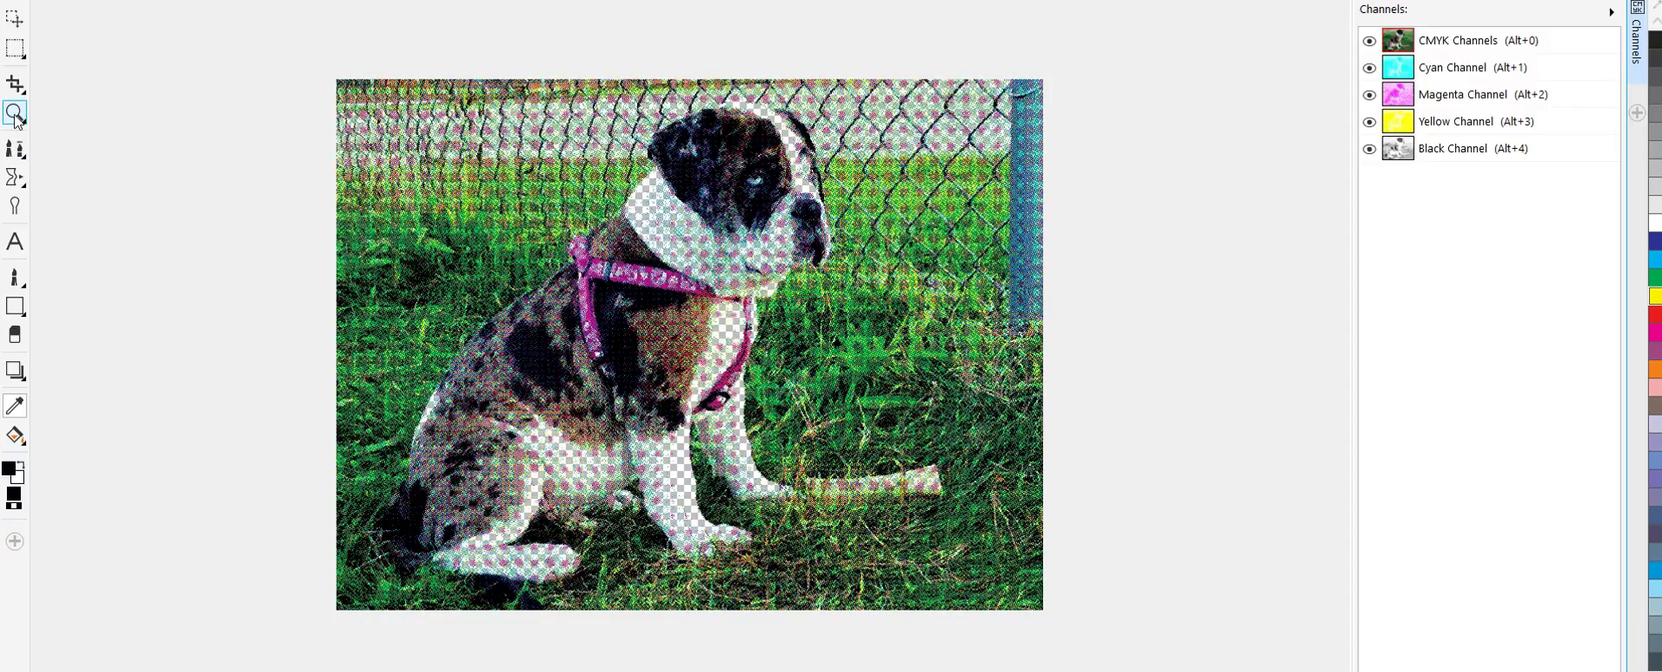
{"action": "left_click", "coordinate": [660, 236]}
{"action": "left_click", "coordinate": [731, 264]}
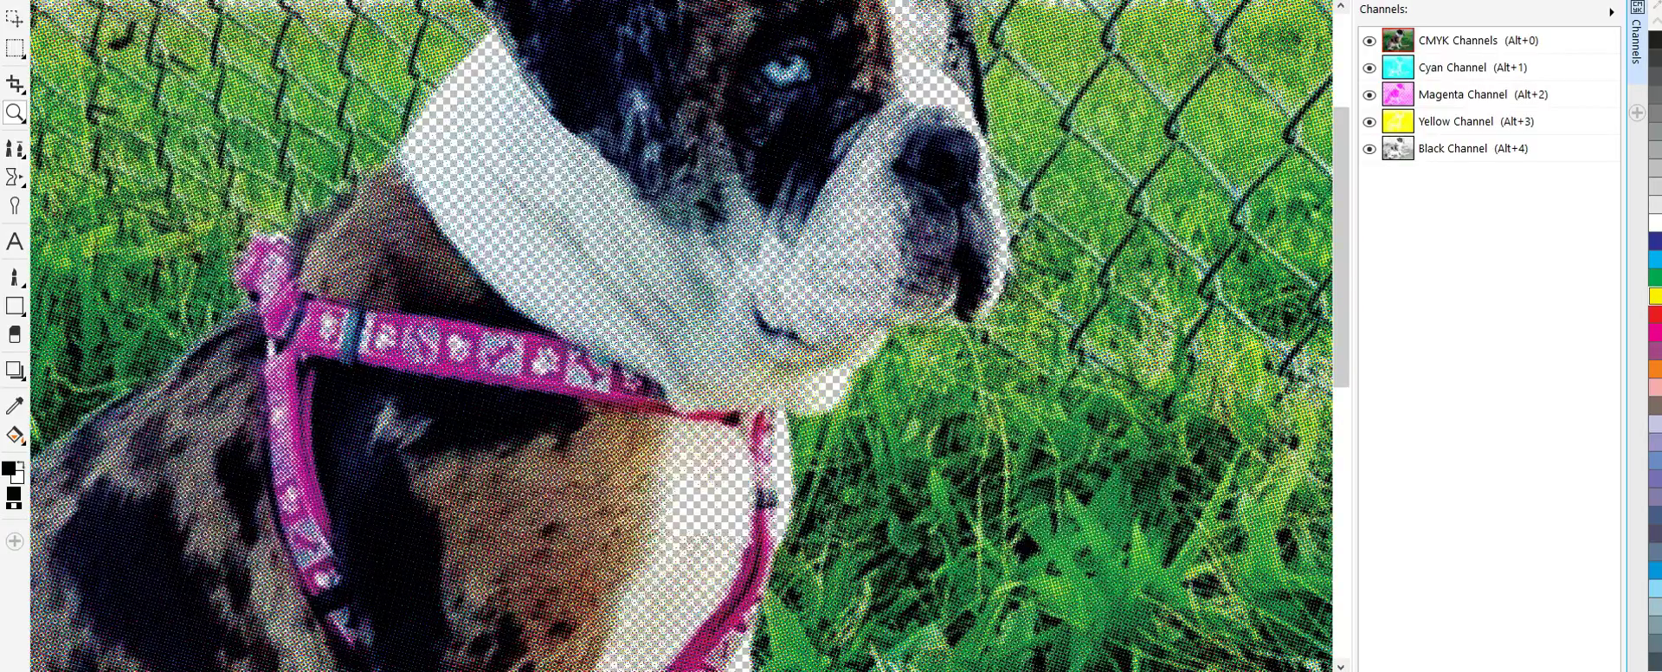
{"action": "key", "text": "alt+i"}
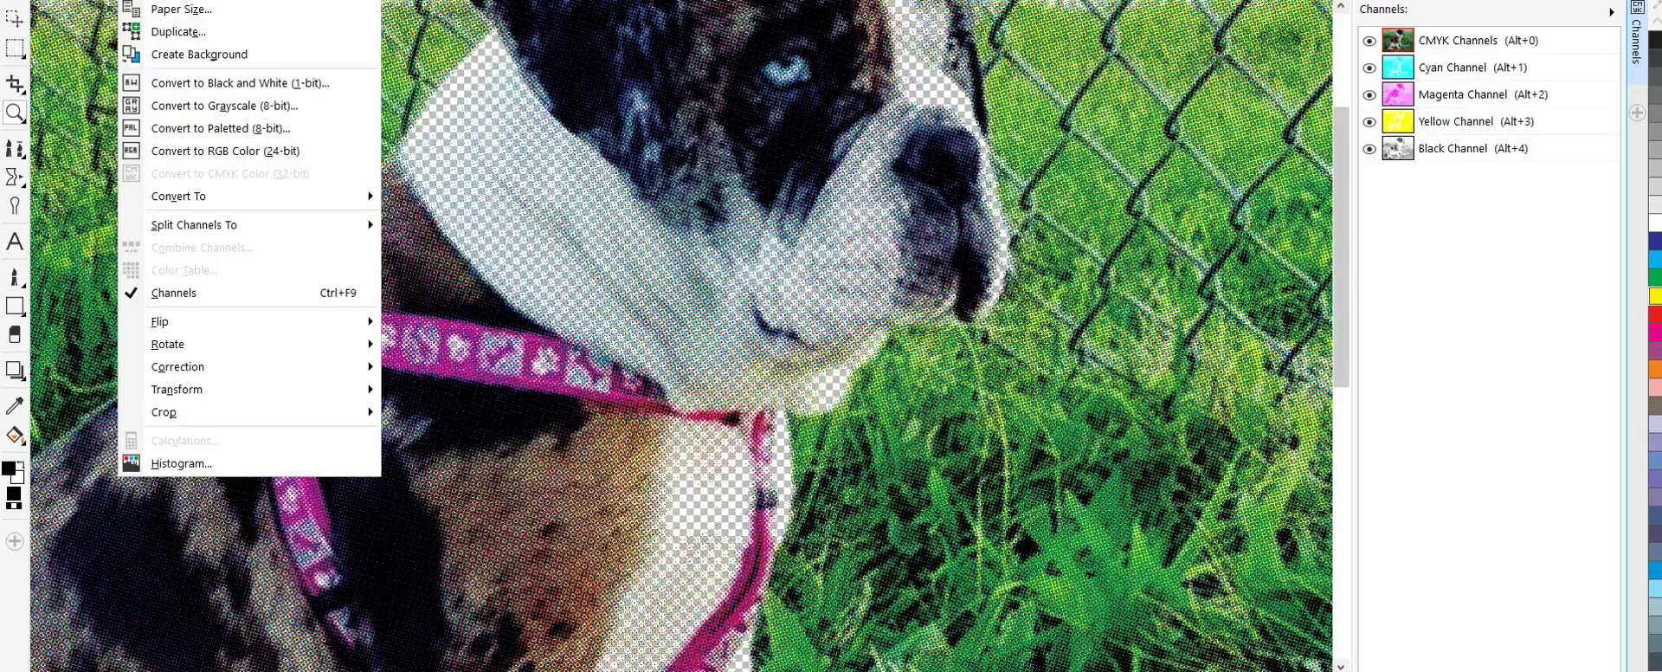
{"action": "left_click", "coordinate": [212, 54]}
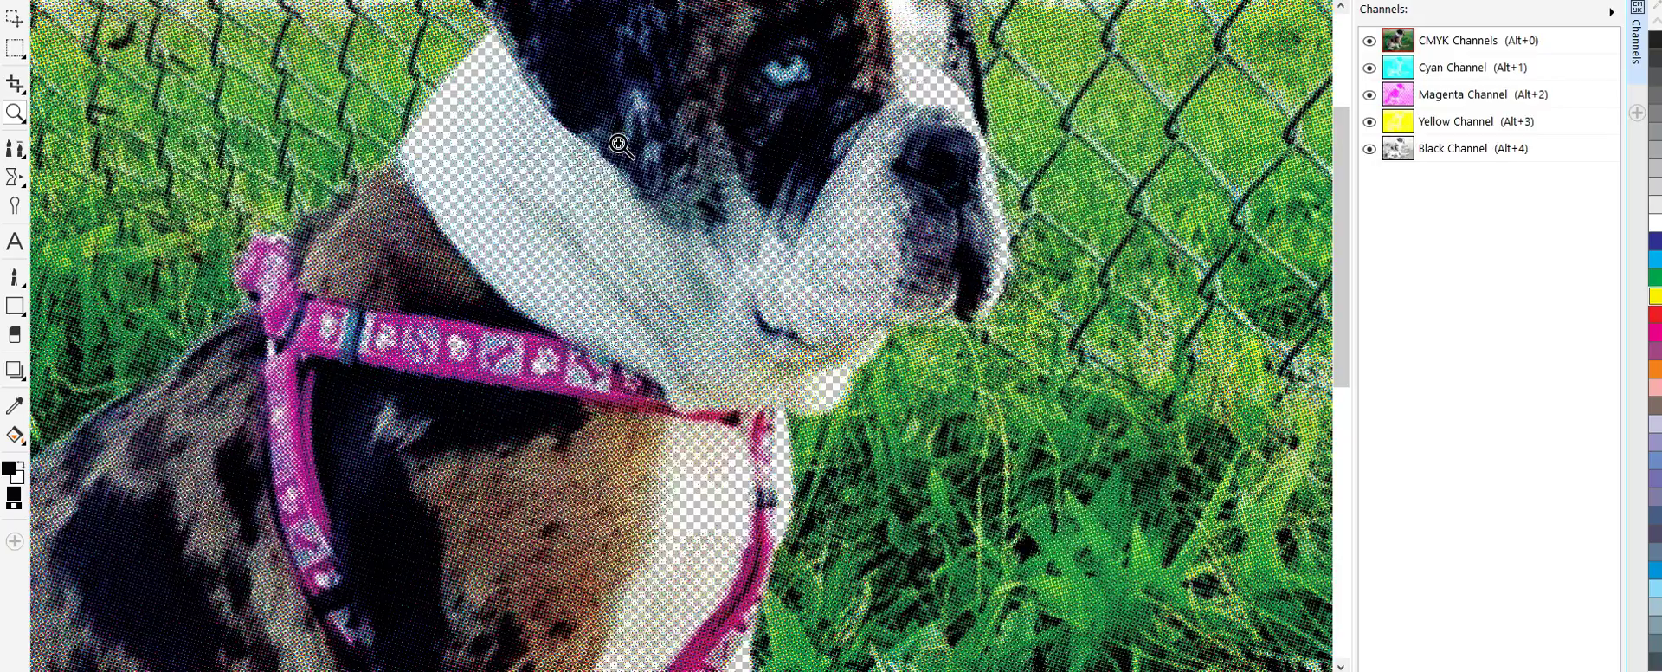
Step: Inspect the halftone dot pattern up close, then zoom back out to the whole photo
{"action": "left_click", "coordinate": [680, 250]}
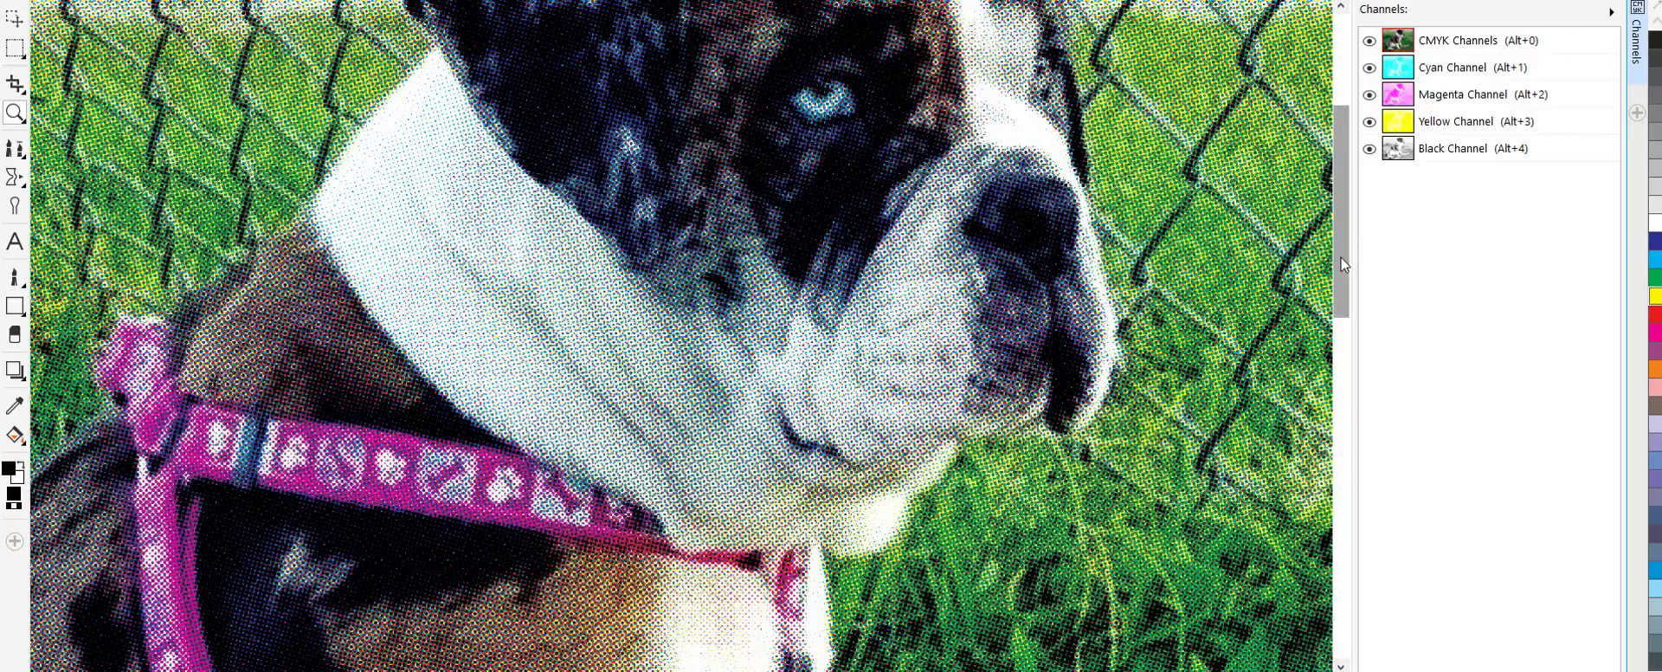
{"action": "left_click_drag", "start_coordinate": [1343, 264], "coordinate": [1352, 214]}
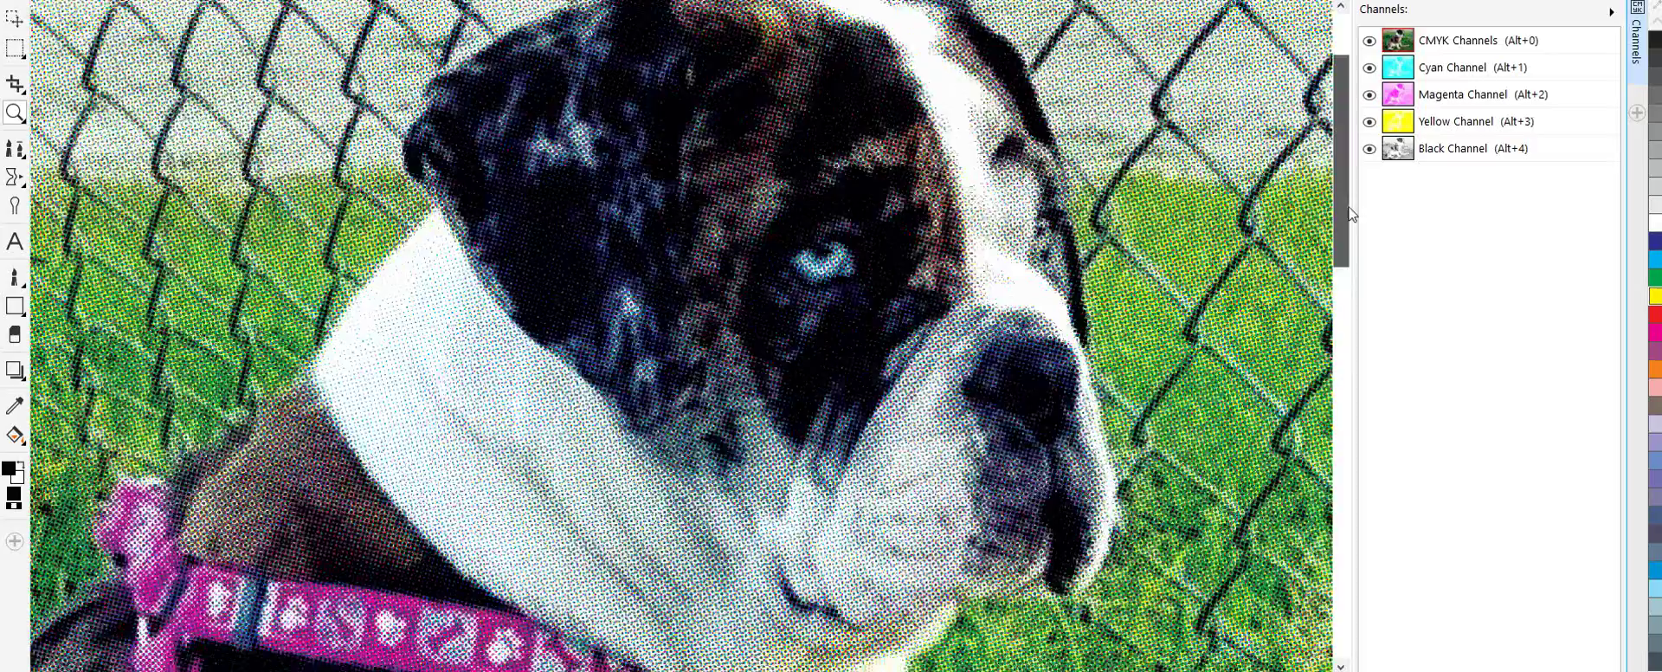
{"action": "left_click_drag", "start_coordinate": [1351, 213], "coordinate": [1330, 598]}
{"action": "right_click", "coordinate": [673, 334]}
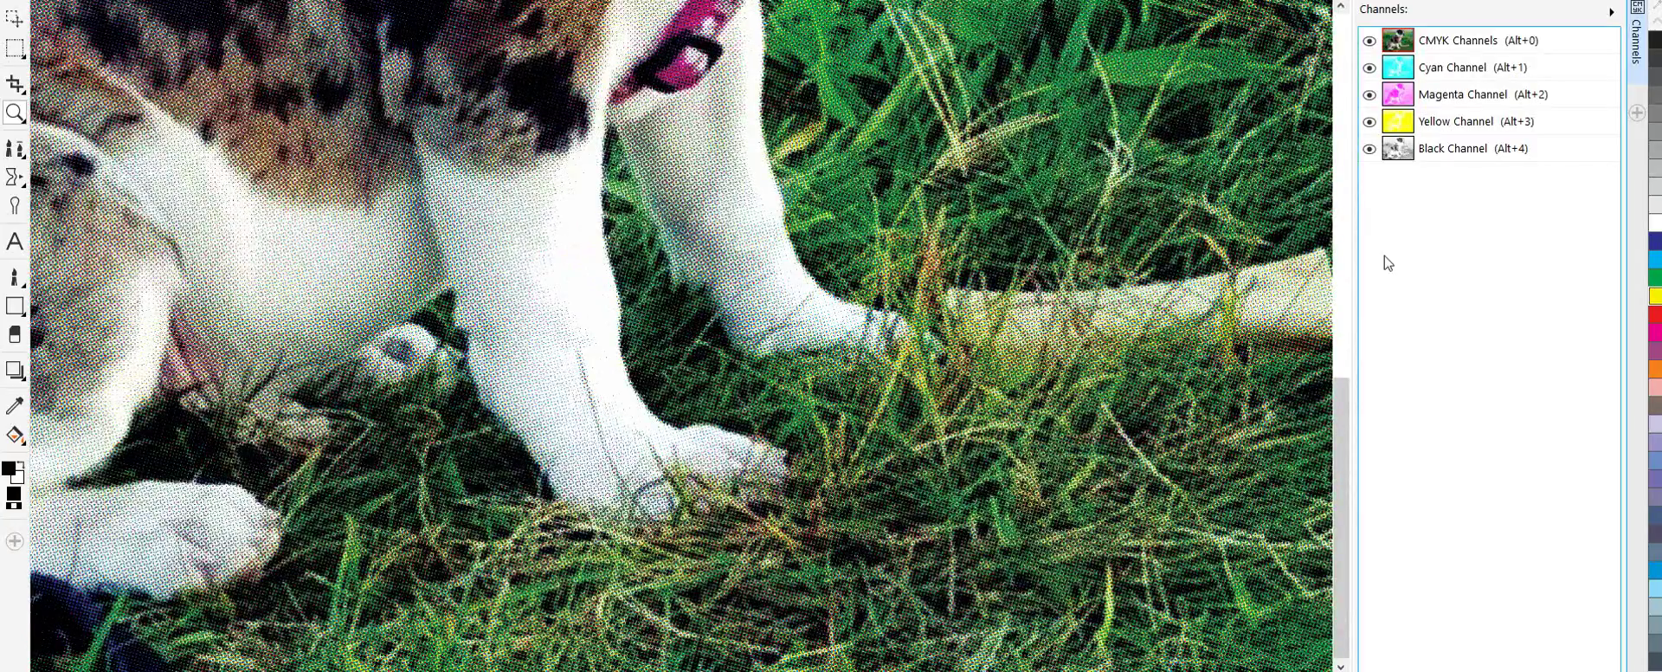
{"action": "left_click_drag", "start_coordinate": [1337, 469], "coordinate": [1344, 308]}
{"action": "right_click", "coordinate": [616, 171]}
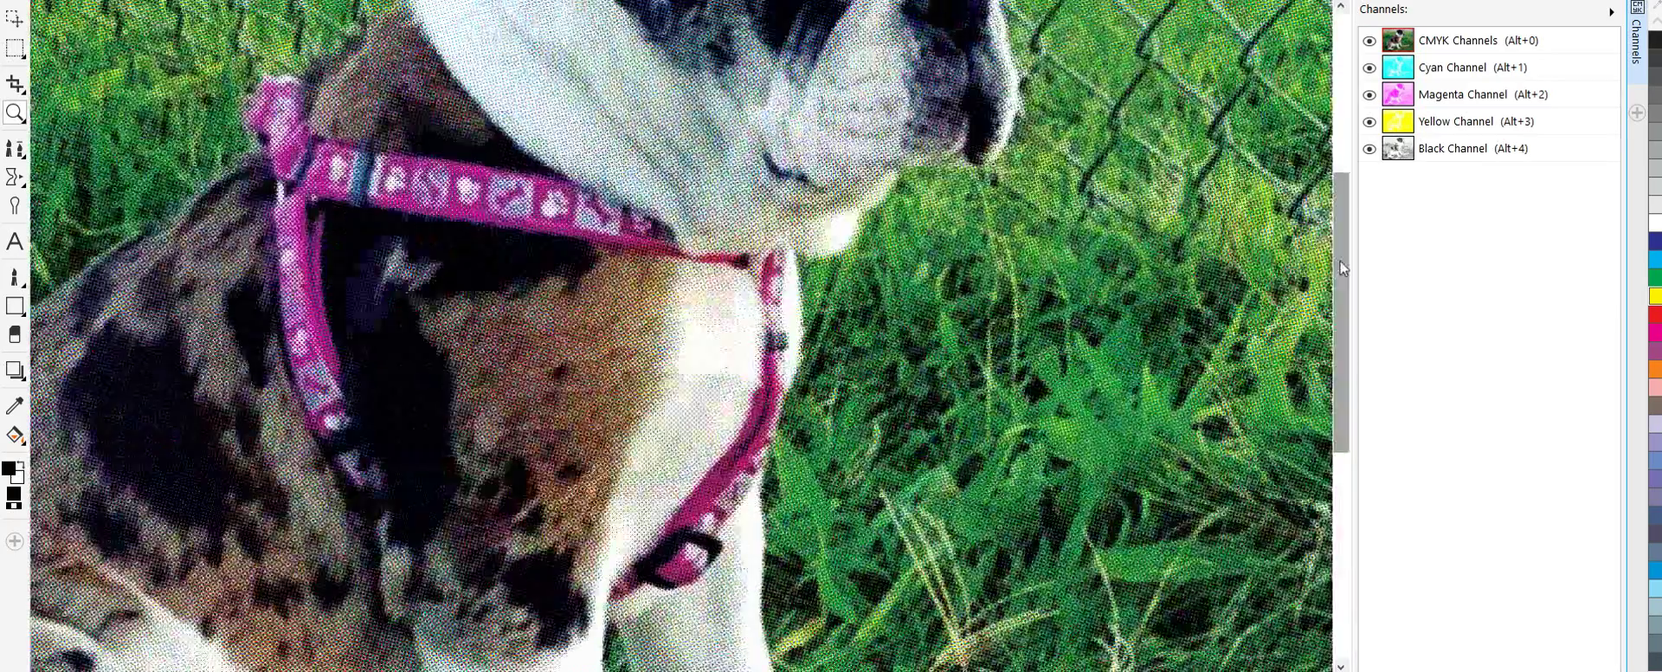
{"action": "right_click", "coordinate": [618, 170]}
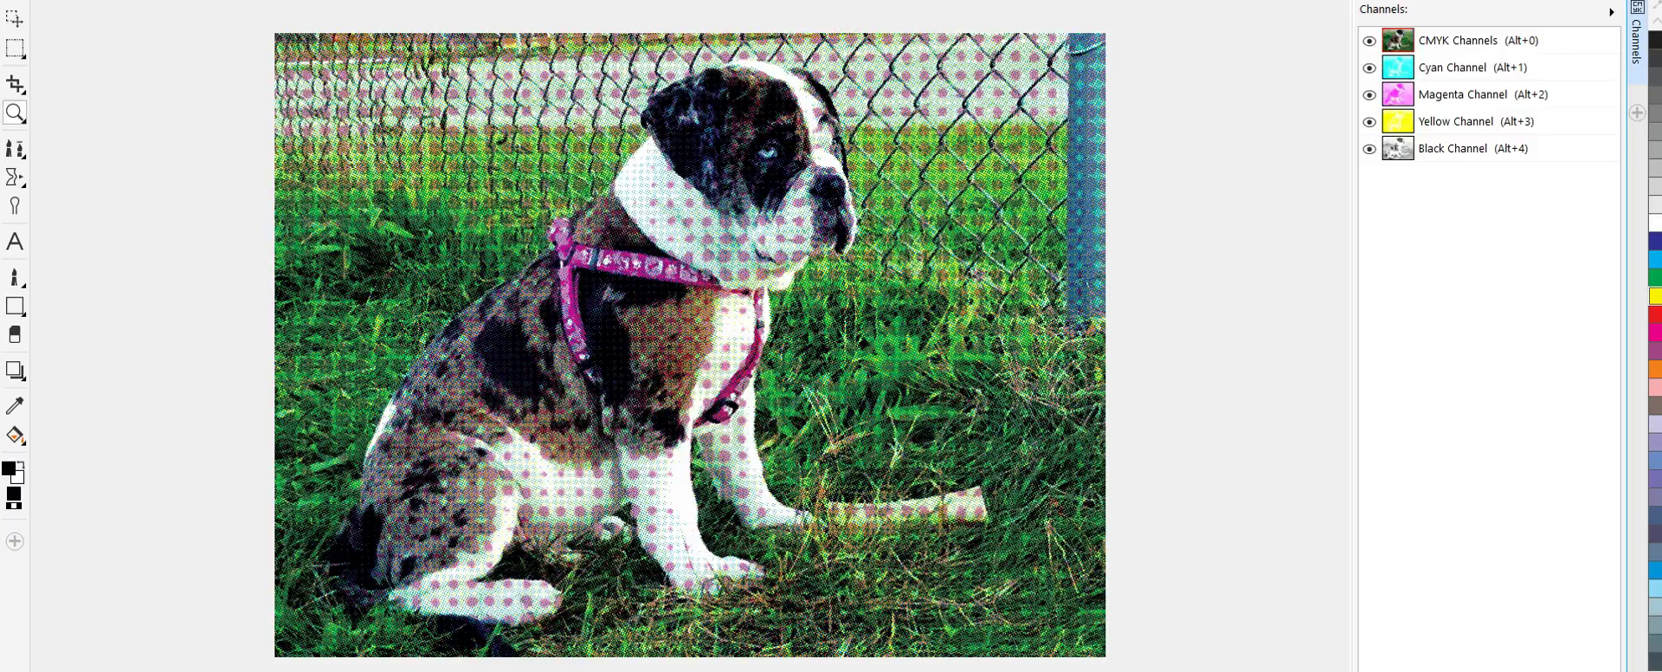
Step: Print to a Device Independent PostScript File on Tabloid 11 × 17 inch paper
{"action": "key", "text": "alt+f"}
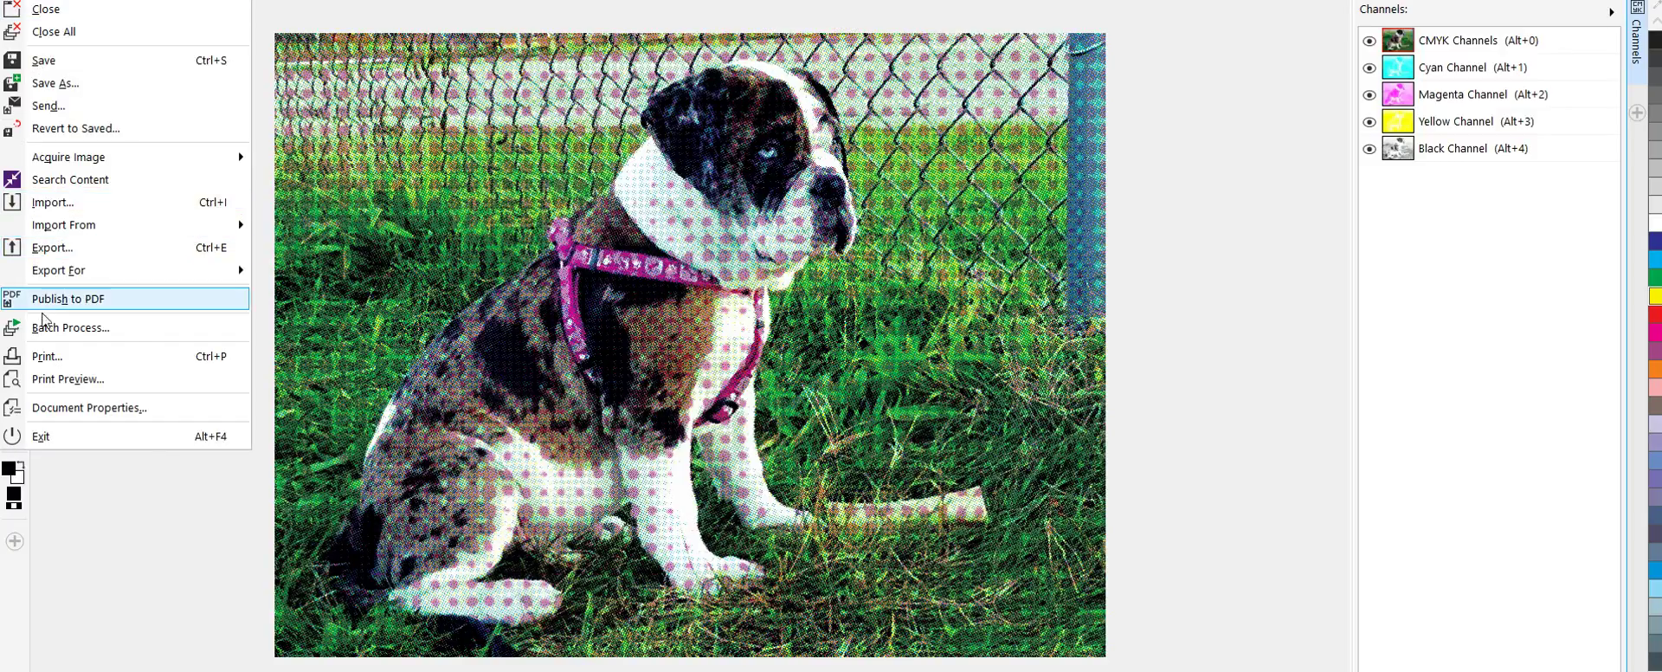
{"action": "left_click", "coordinate": [69, 357]}
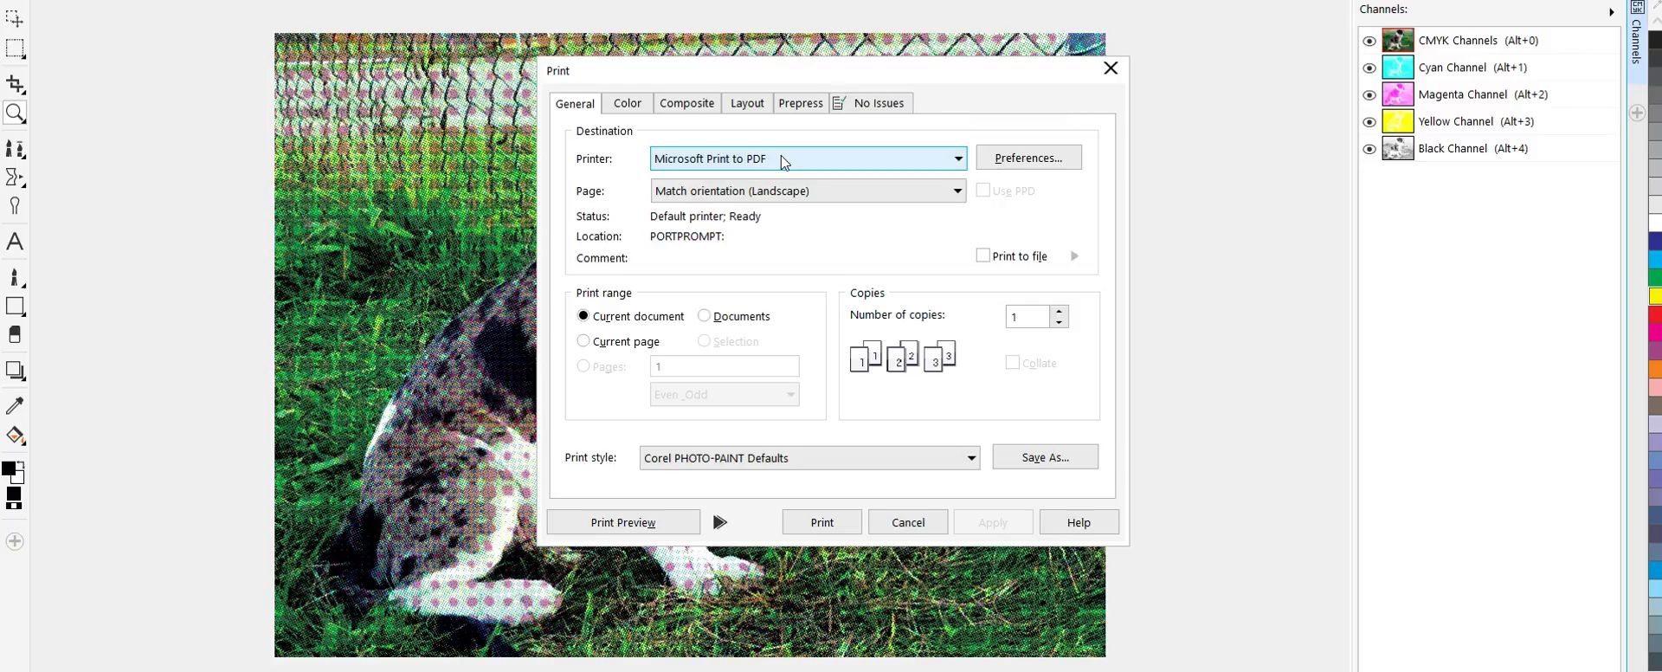
{"action": "left_click", "coordinate": [782, 155]}
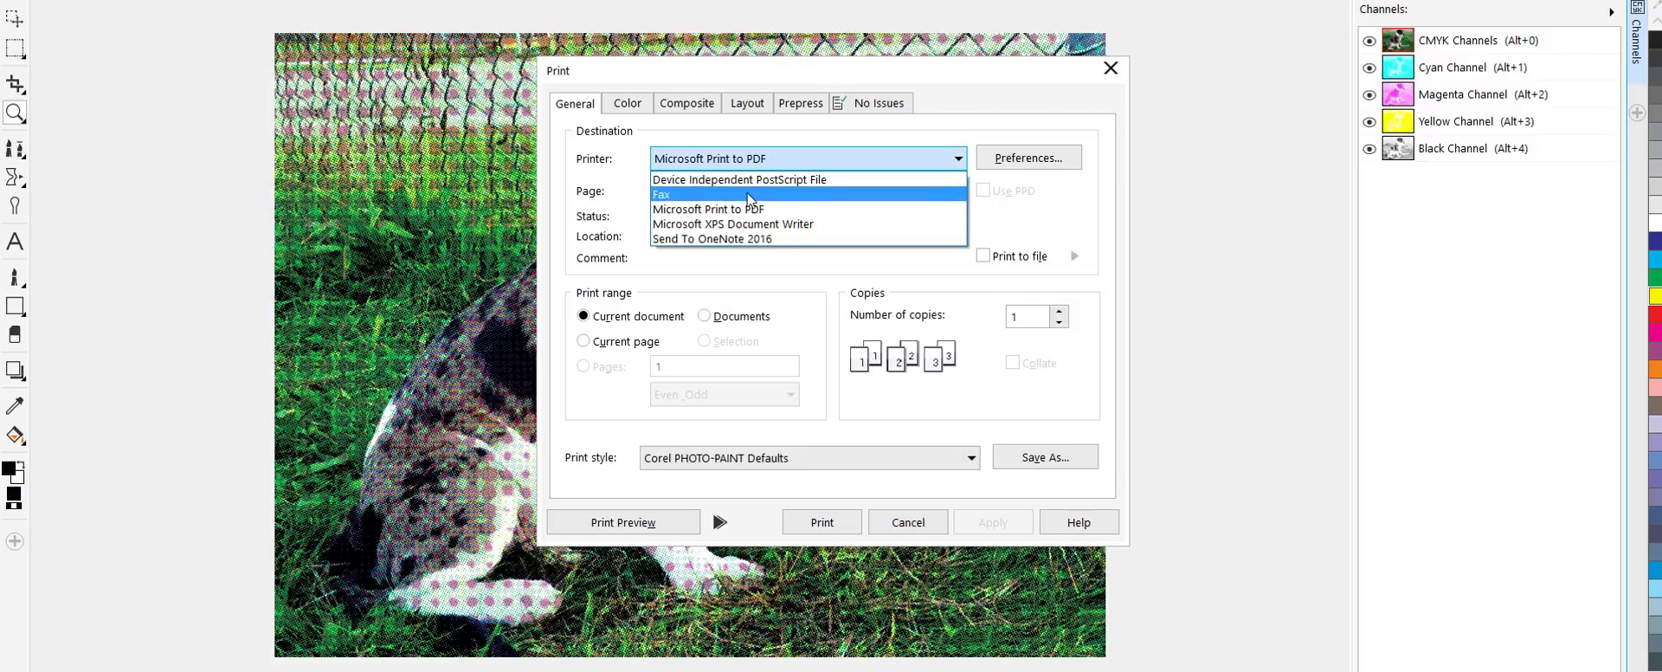
{"action": "left_click", "coordinate": [750, 180]}
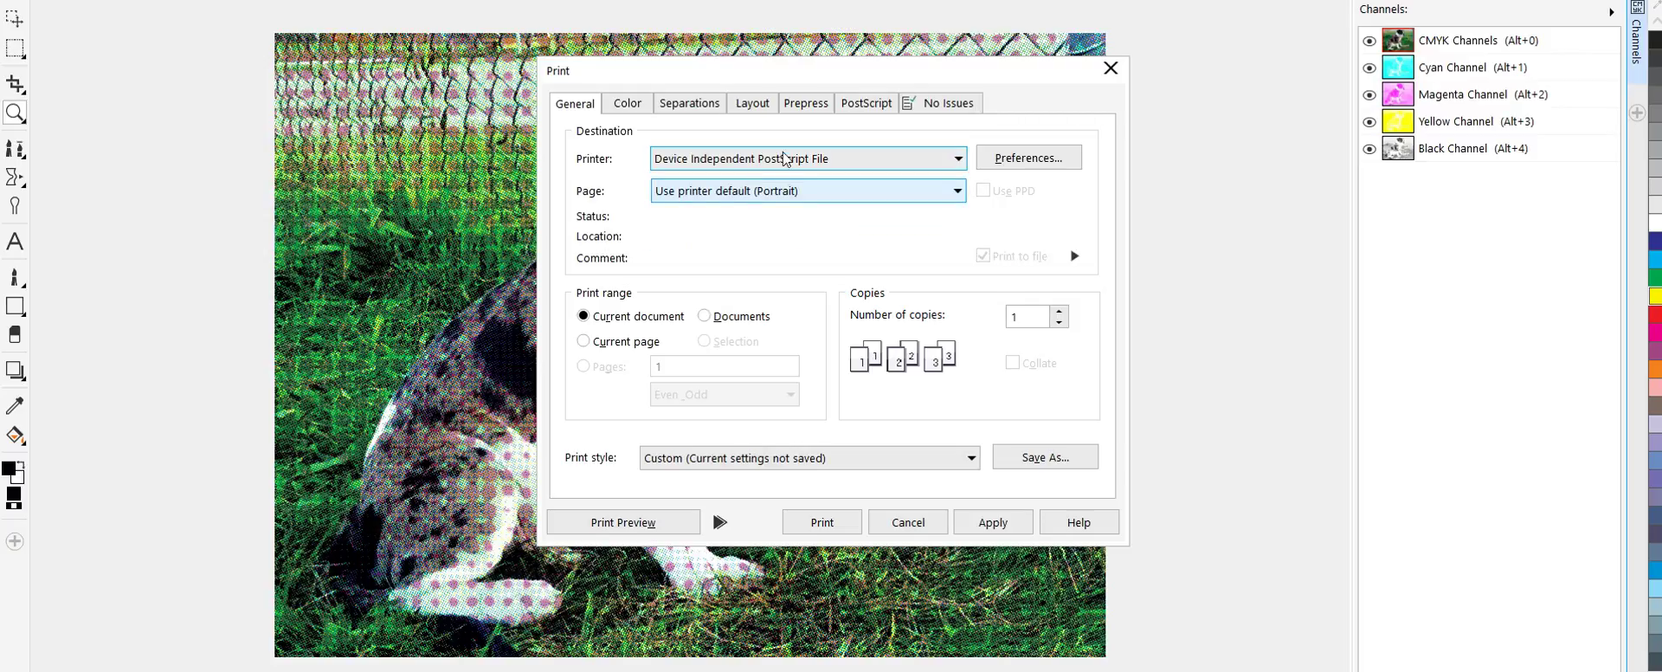
{"action": "left_click", "coordinate": [1067, 158]}
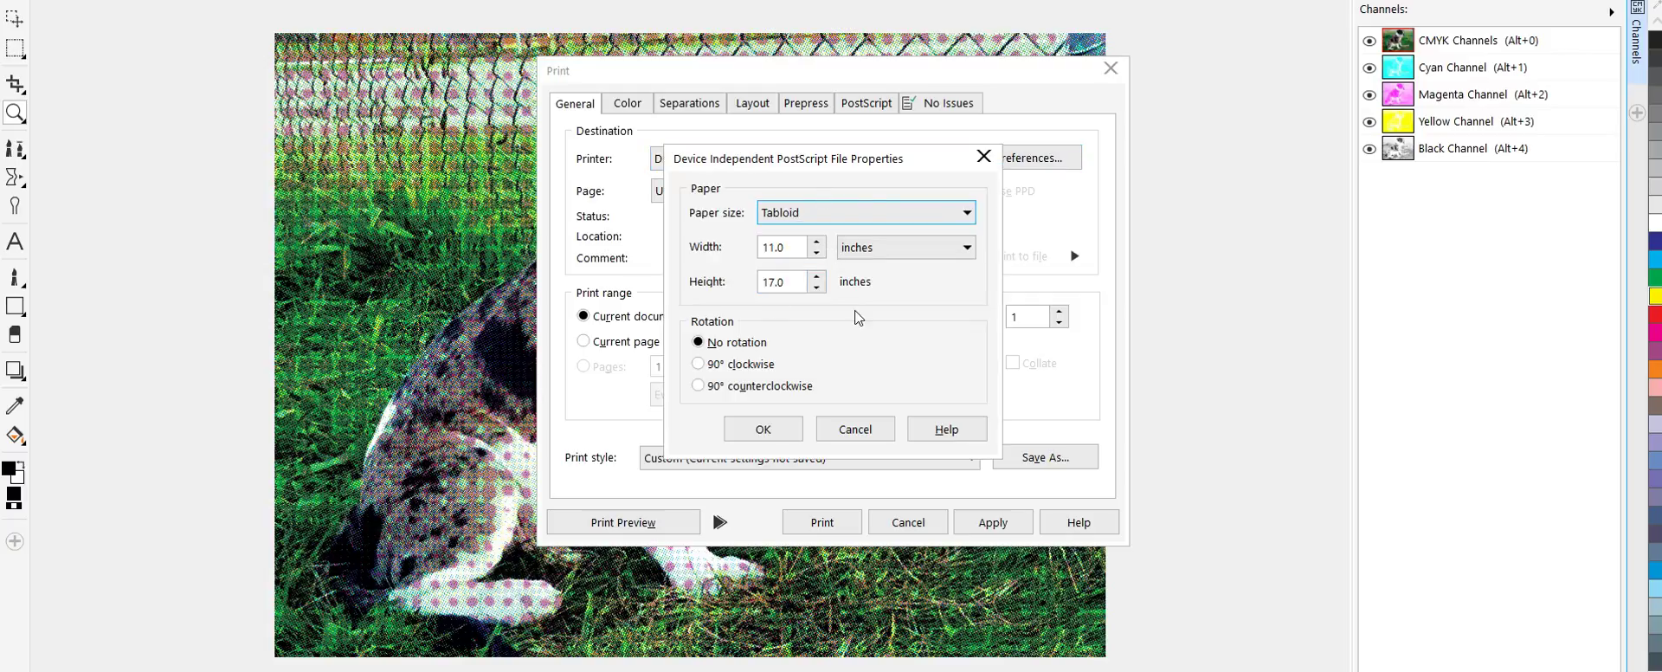
{"action": "left_click", "coordinate": [770, 430]}
Step: Choose Print separations, enable Use advanced settings, and open Advanced Separations Settings
{"action": "left_click", "coordinate": [631, 103]}
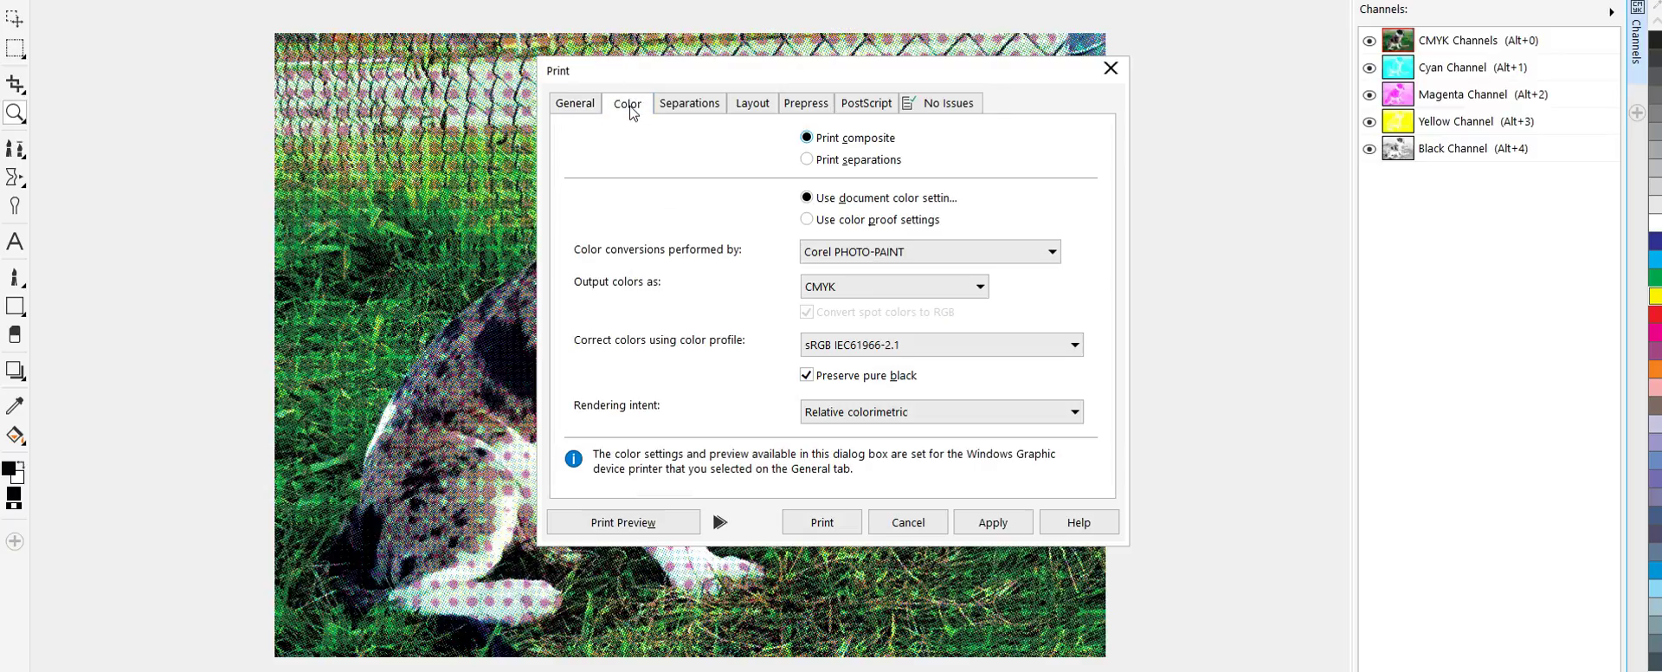
{"action": "left_click", "coordinate": [812, 161]}
{"action": "left_click", "coordinate": [685, 108]}
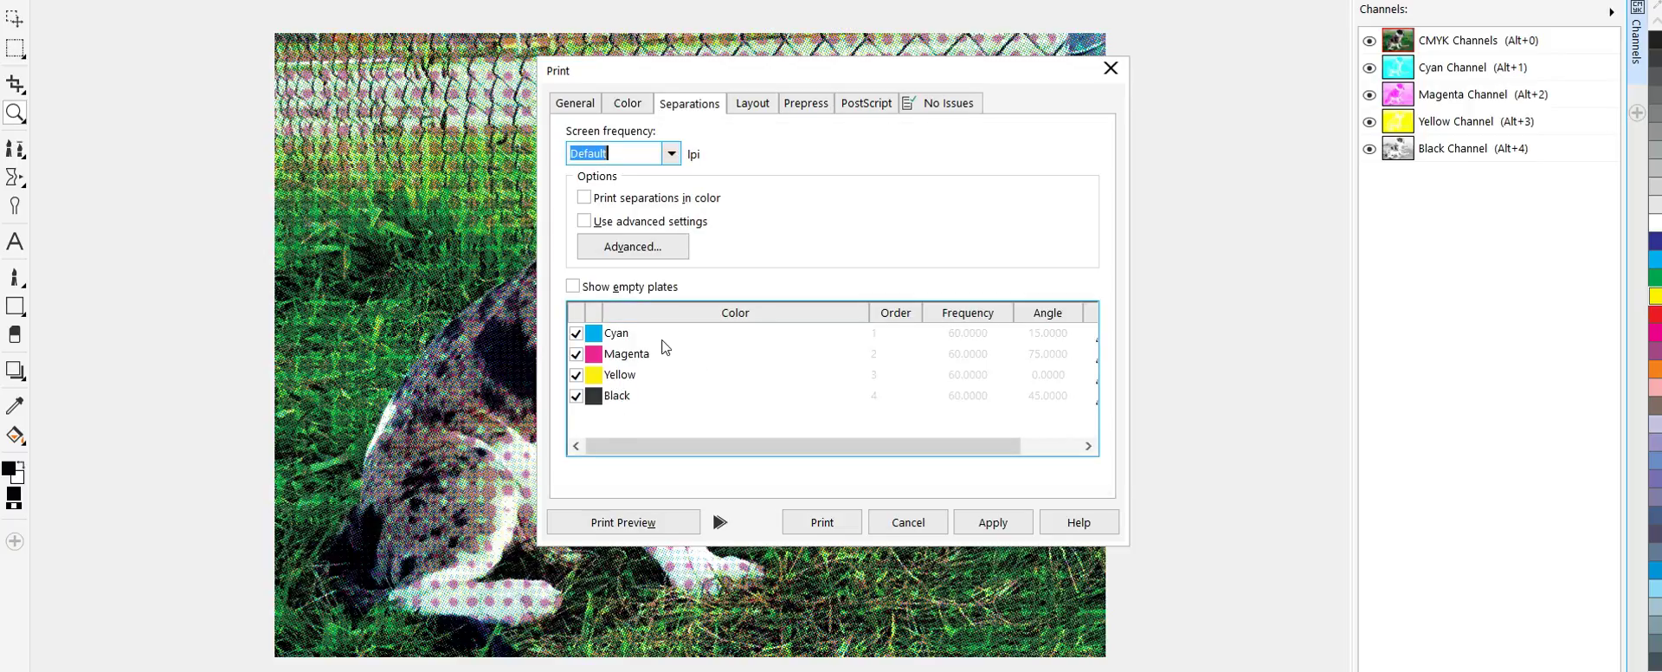
{"action": "left_click", "coordinate": [585, 222]}
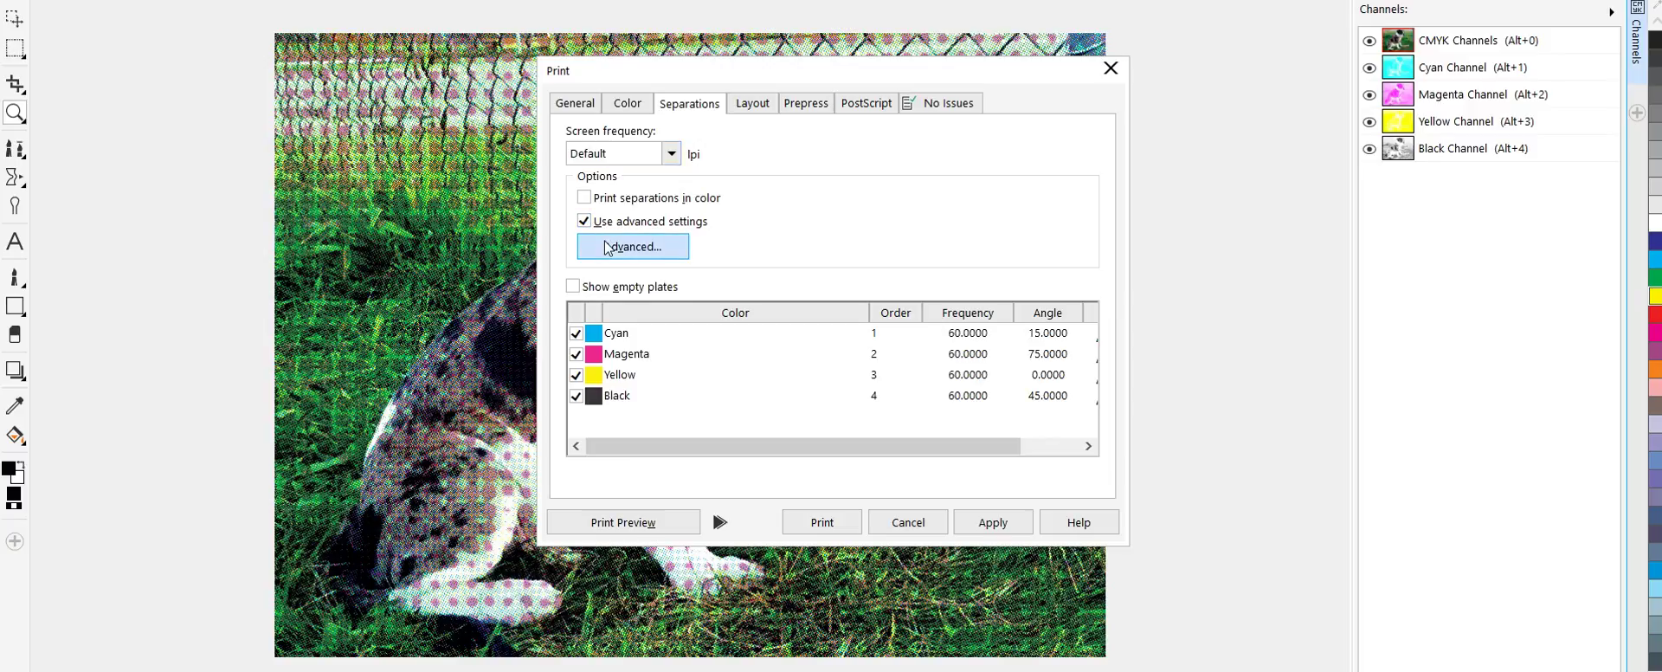
{"action": "left_click", "coordinate": [606, 247]}
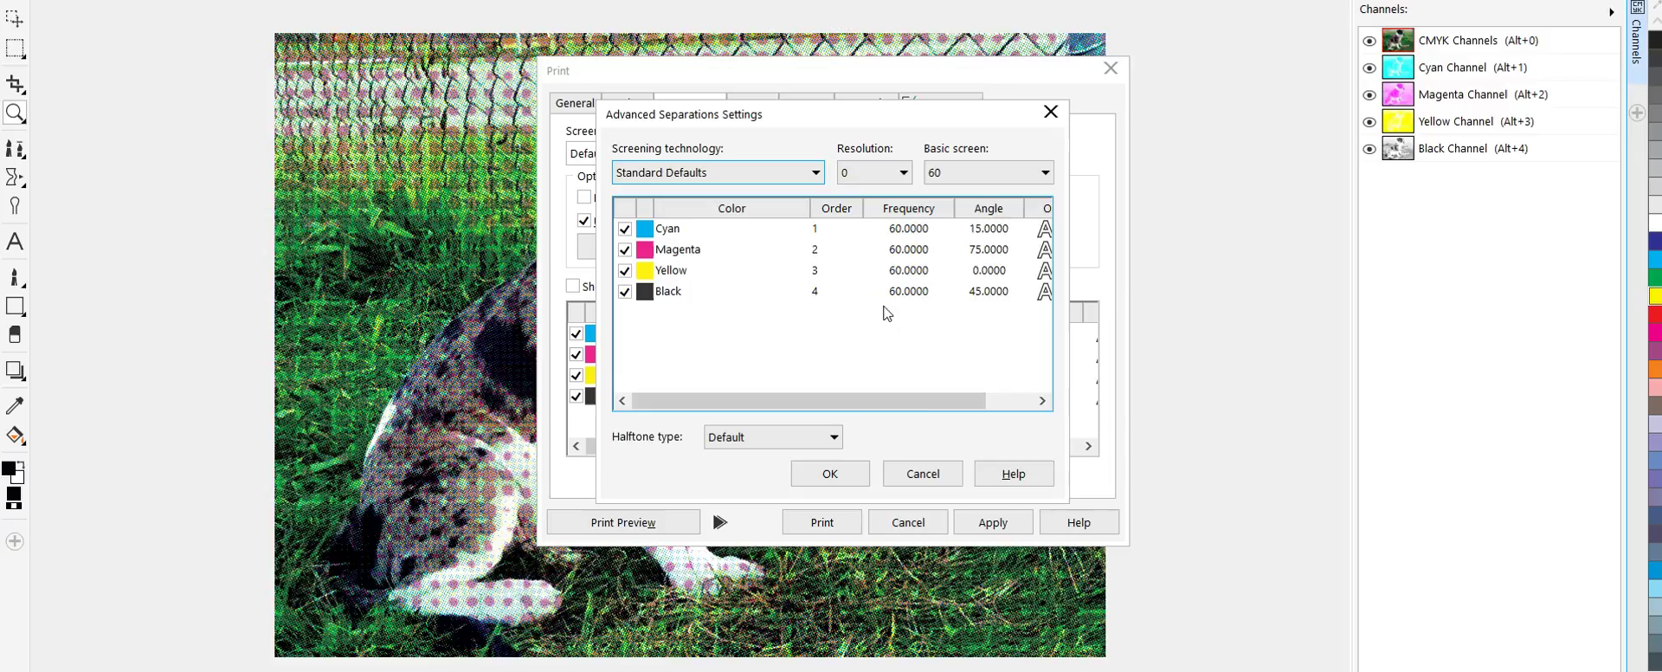
Step: Set the screen frequency to 55 for Cyan, Magenta, Yellow and Black
{"action": "left_click_drag", "start_coordinate": [848, 403], "coordinate": [895, 407]}
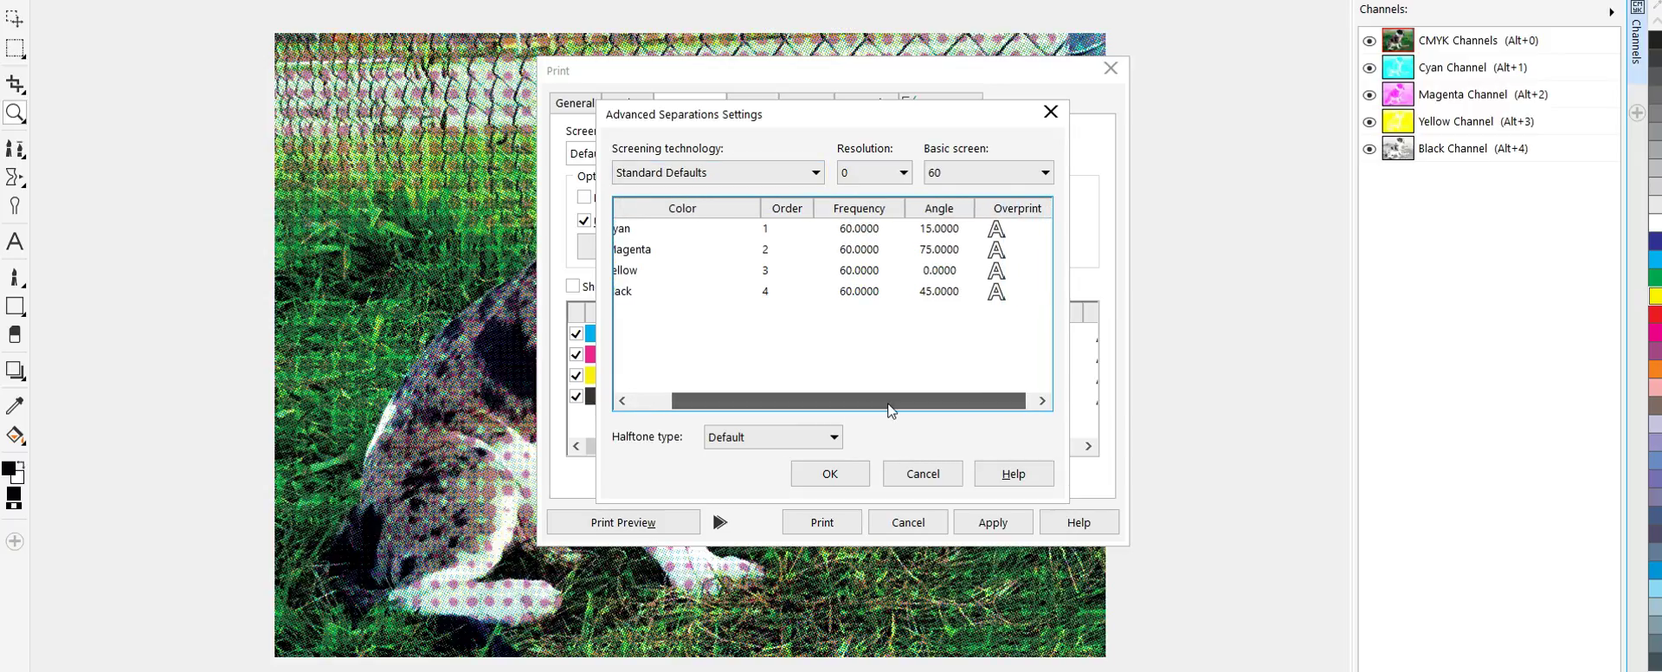
{"action": "double_click", "coordinate": [852, 229]}
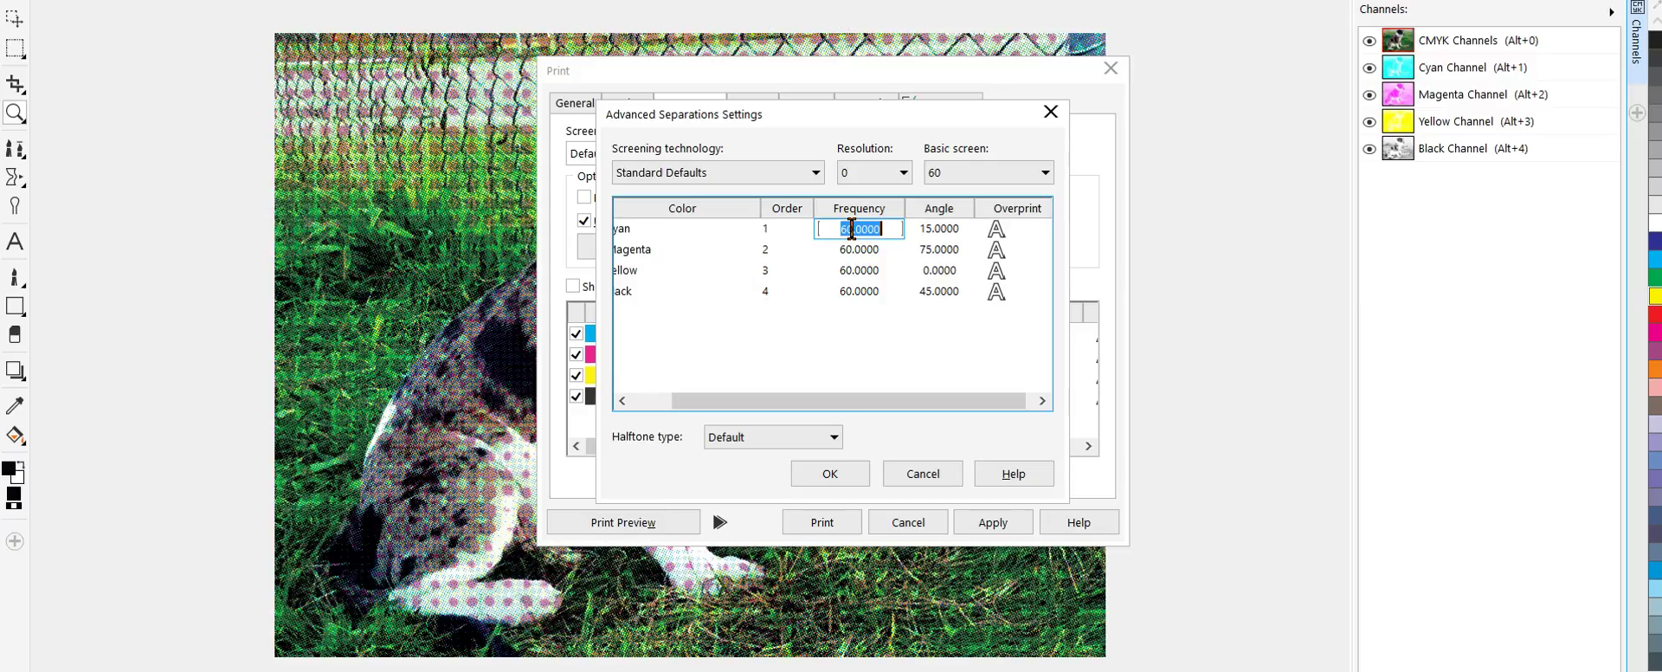
{"action": "type", "text": "55"}
{"action": "double_click", "coordinate": [849, 249]}
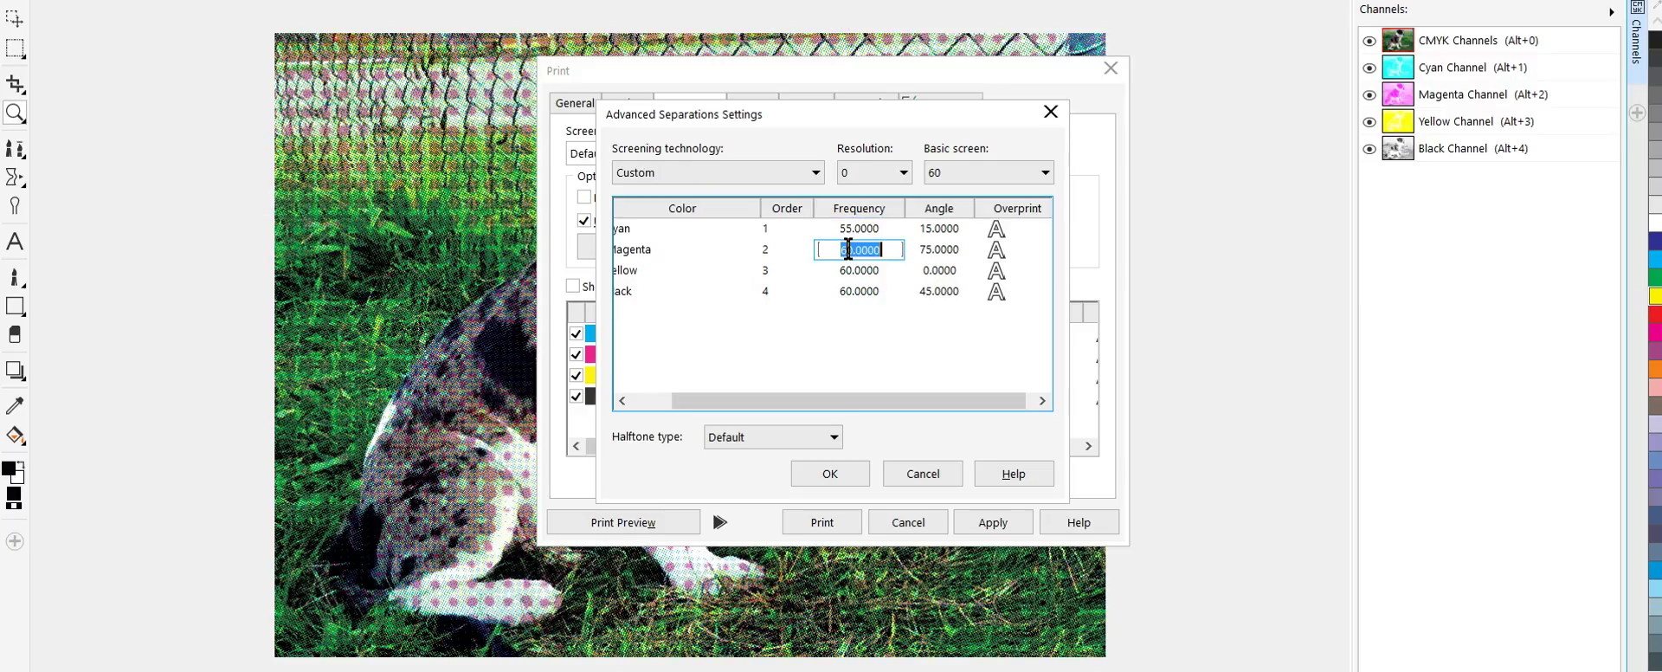
{"action": "type", "text": "55"}
{"action": "double_click", "coordinate": [846, 270]}
{"action": "type", "text": "55"}
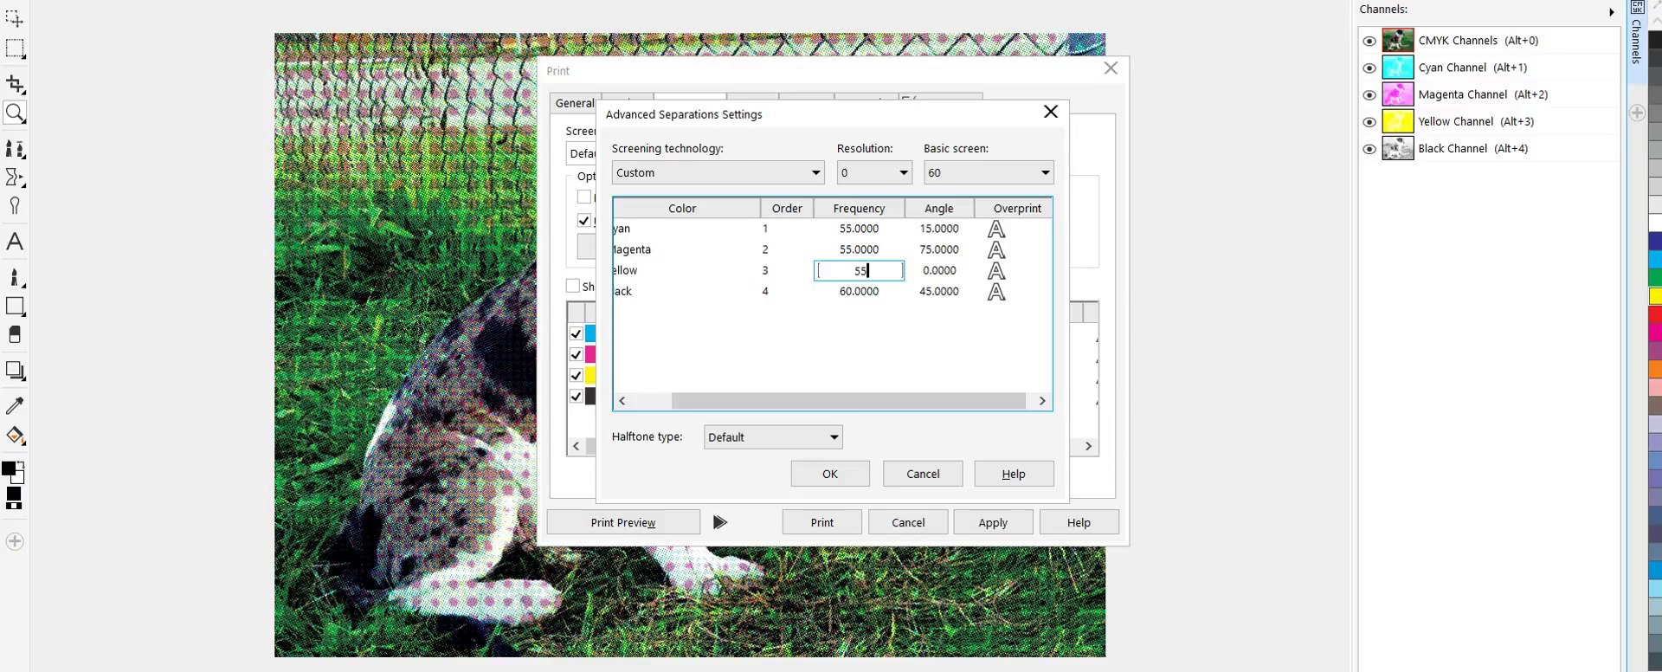
{"action": "double_click", "coordinate": [843, 292]}
{"action": "type", "text": "55"}
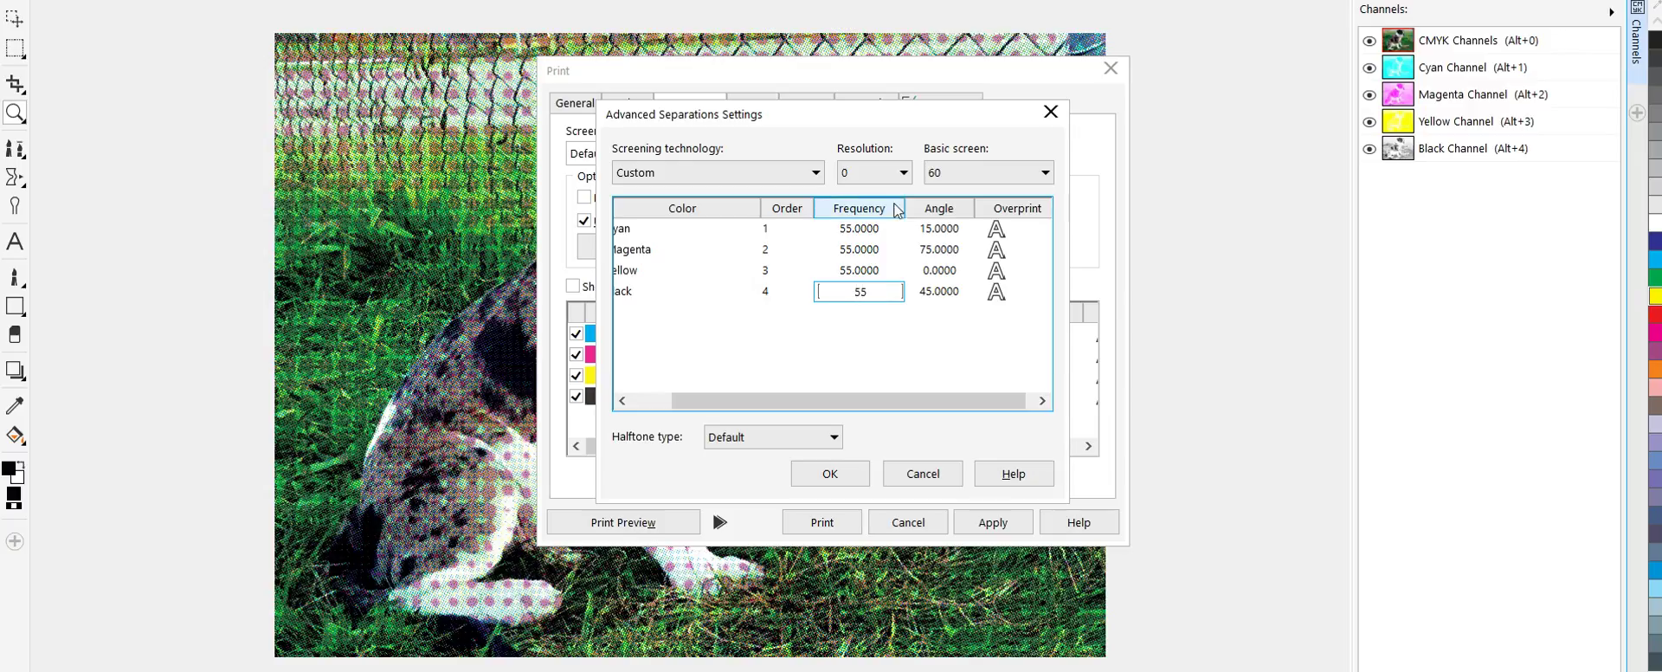
Step: Set the screen angles to Cyan 15, Magenta 45, Yellow 75 and Black 75
{"action": "double_click", "coordinate": [938, 236]}
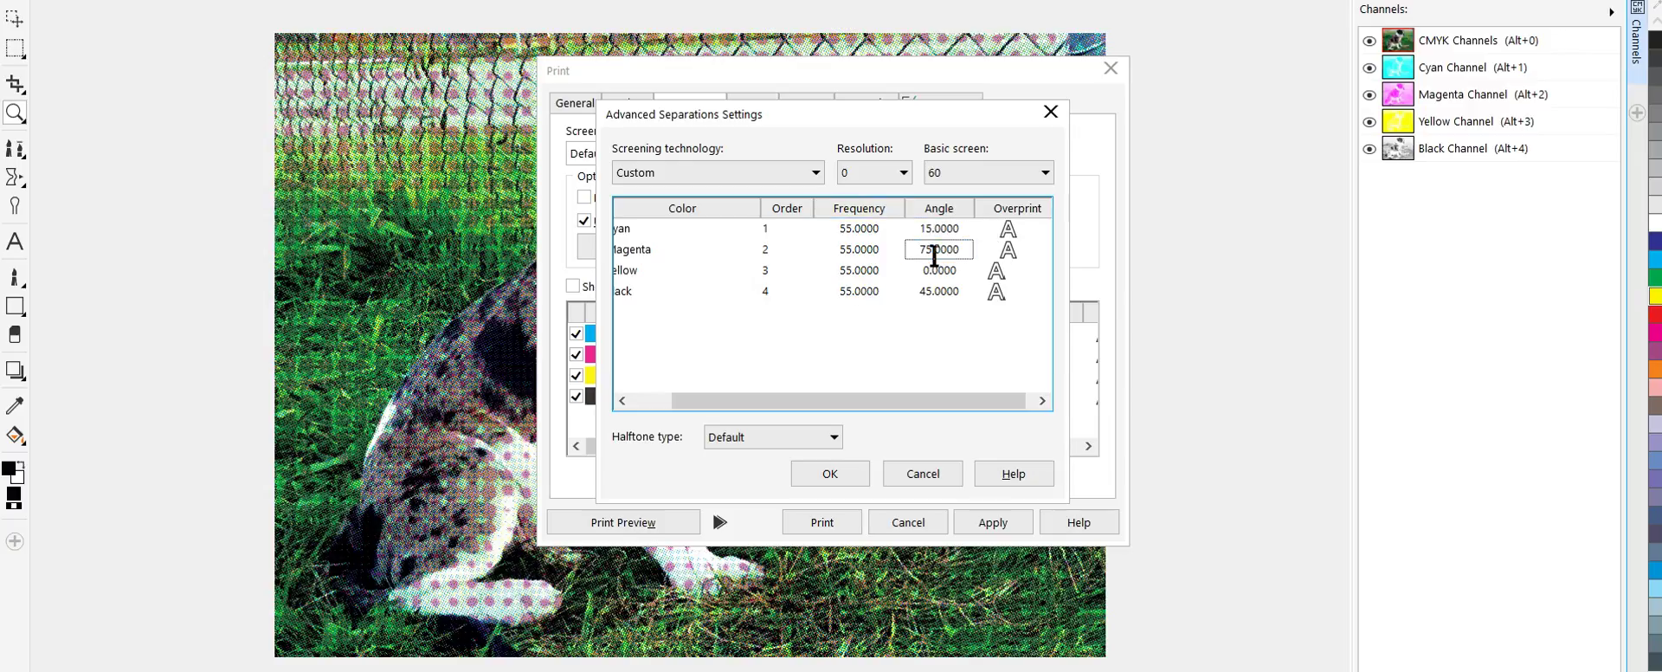
{"action": "double_click", "coordinate": [939, 250]}
{"action": "type", "text": "45"}
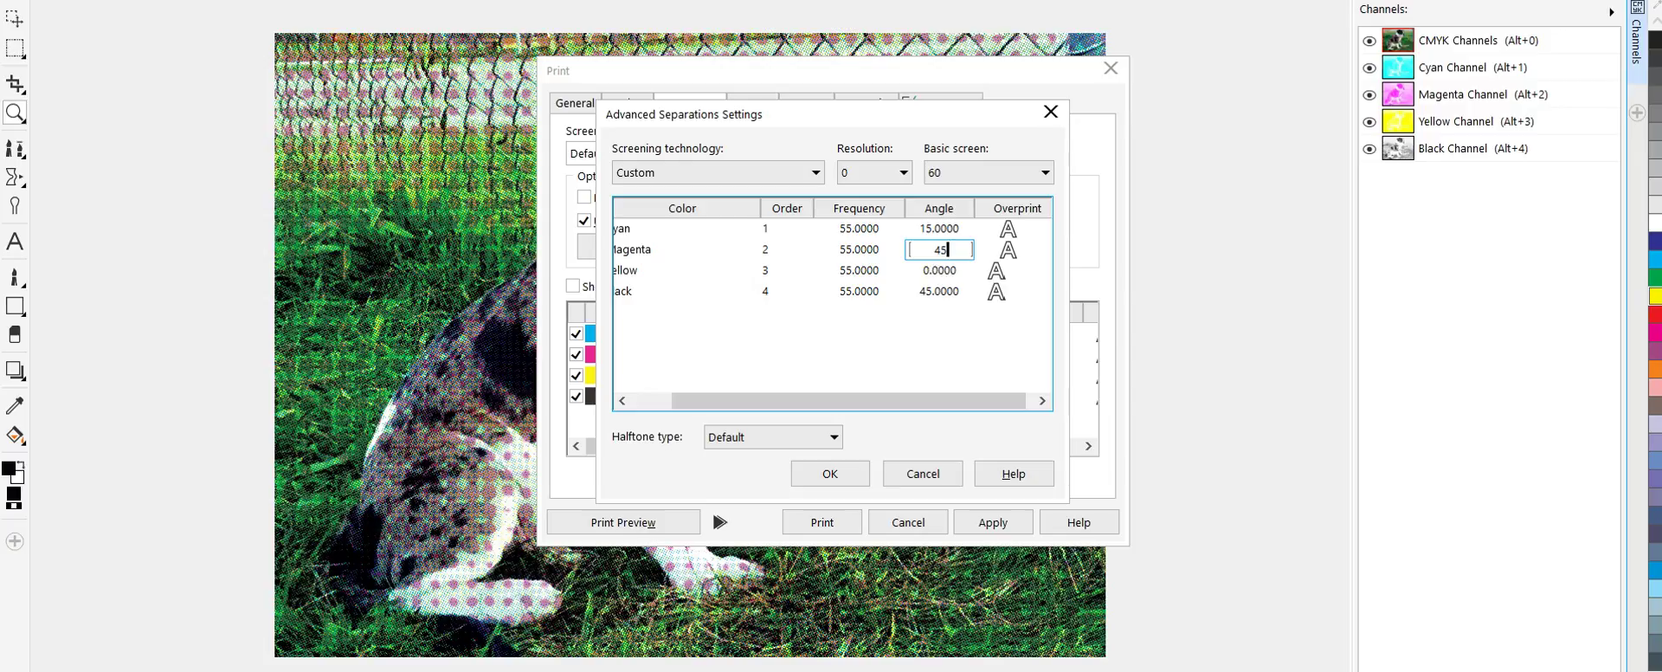
{"action": "double_click", "coordinate": [933, 270]}
{"action": "type", "text": "7"}
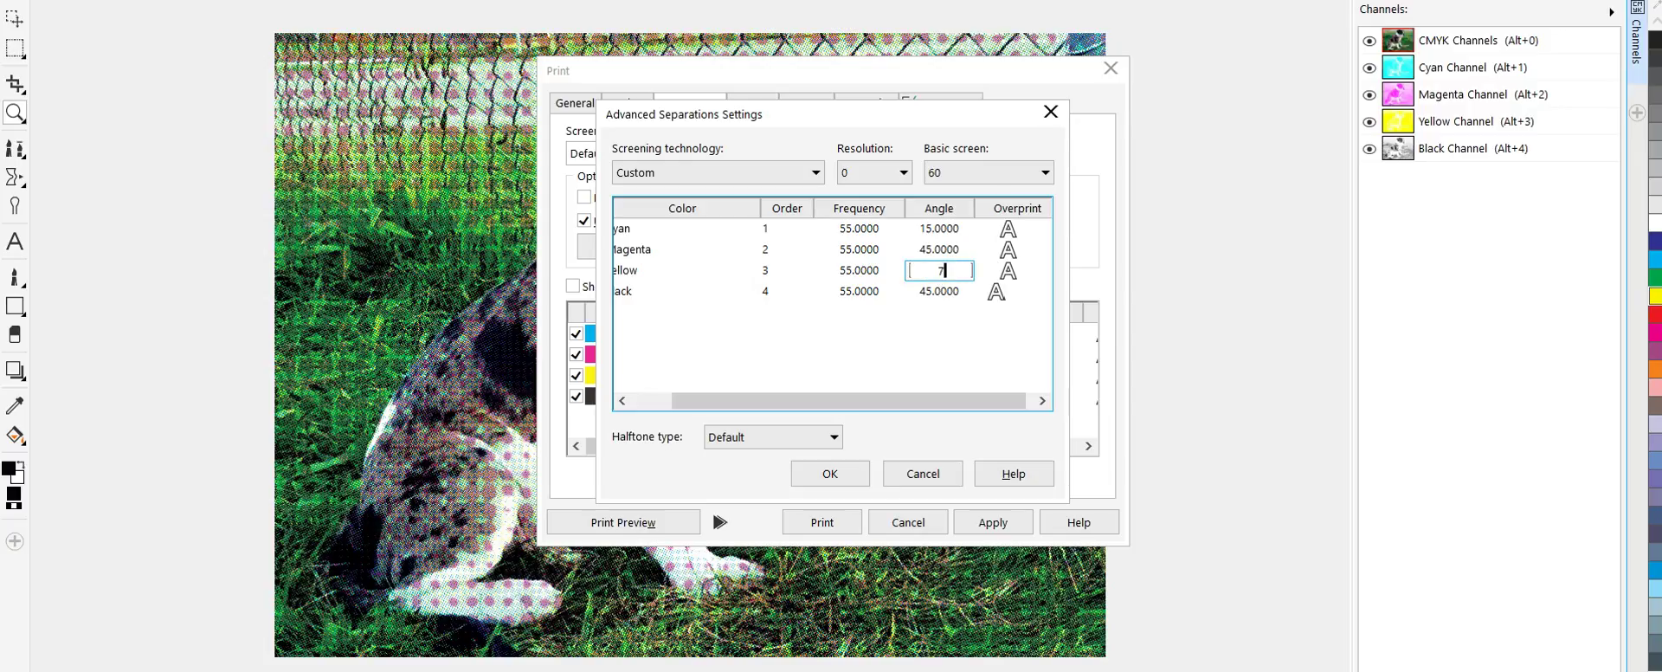
{"action": "type", "text": "5"}
{"action": "double_click", "coordinate": [938, 292]}
{"action": "type", "text": "75"}
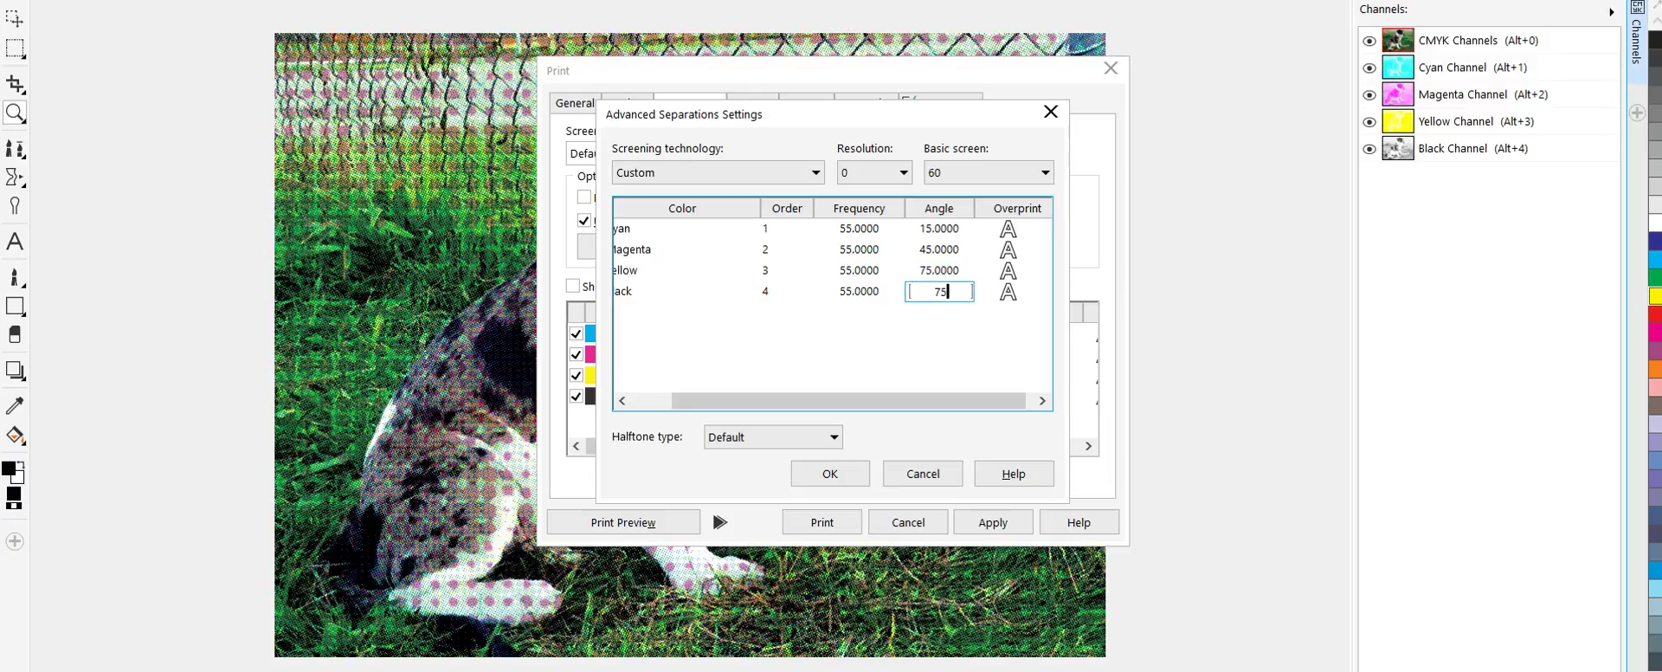
{"action": "left_click", "coordinate": [870, 346]}
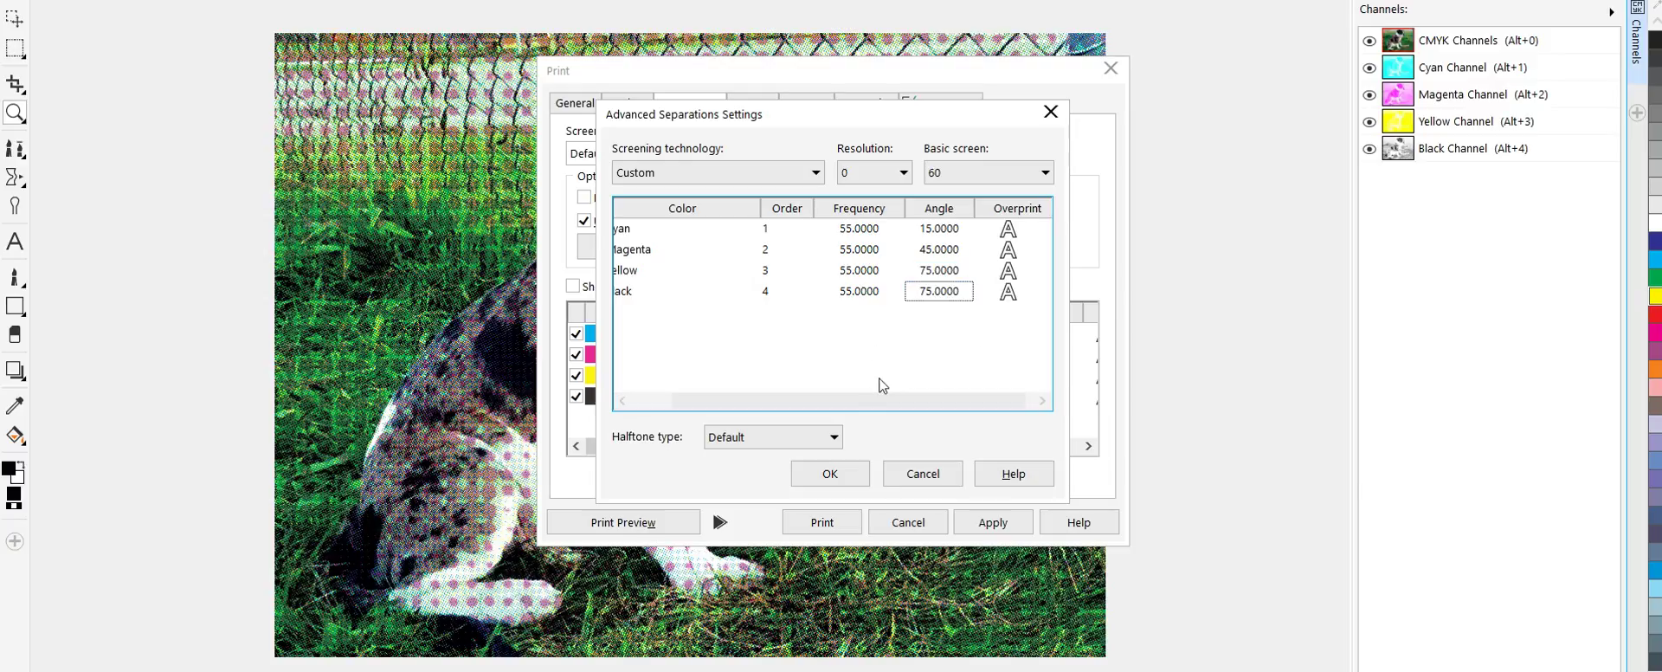
Step: Choose Dot as the separations halftone type
{"action": "left_click", "coordinate": [761, 447]}
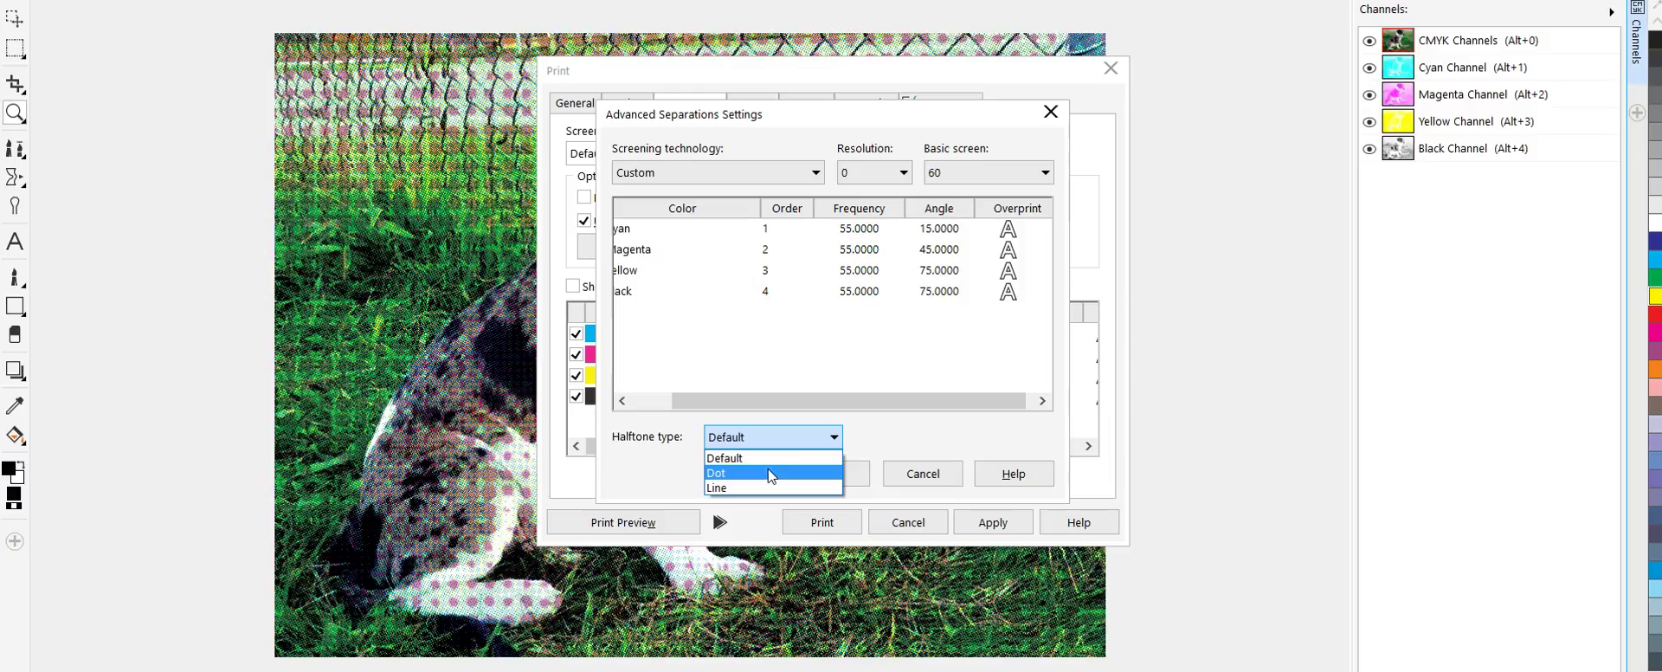
{"action": "left_click", "coordinate": [770, 474]}
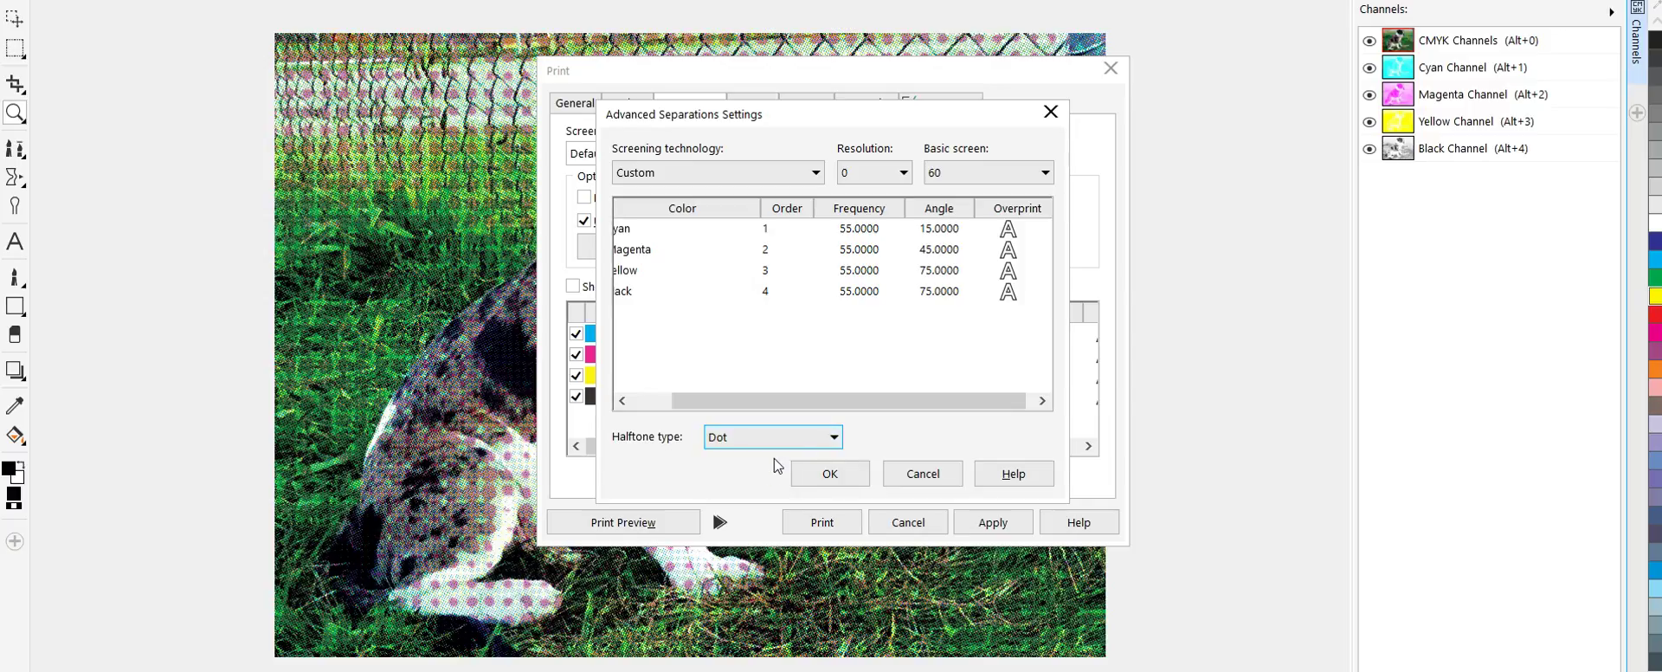
{"action": "left_click", "coordinate": [831, 443]}
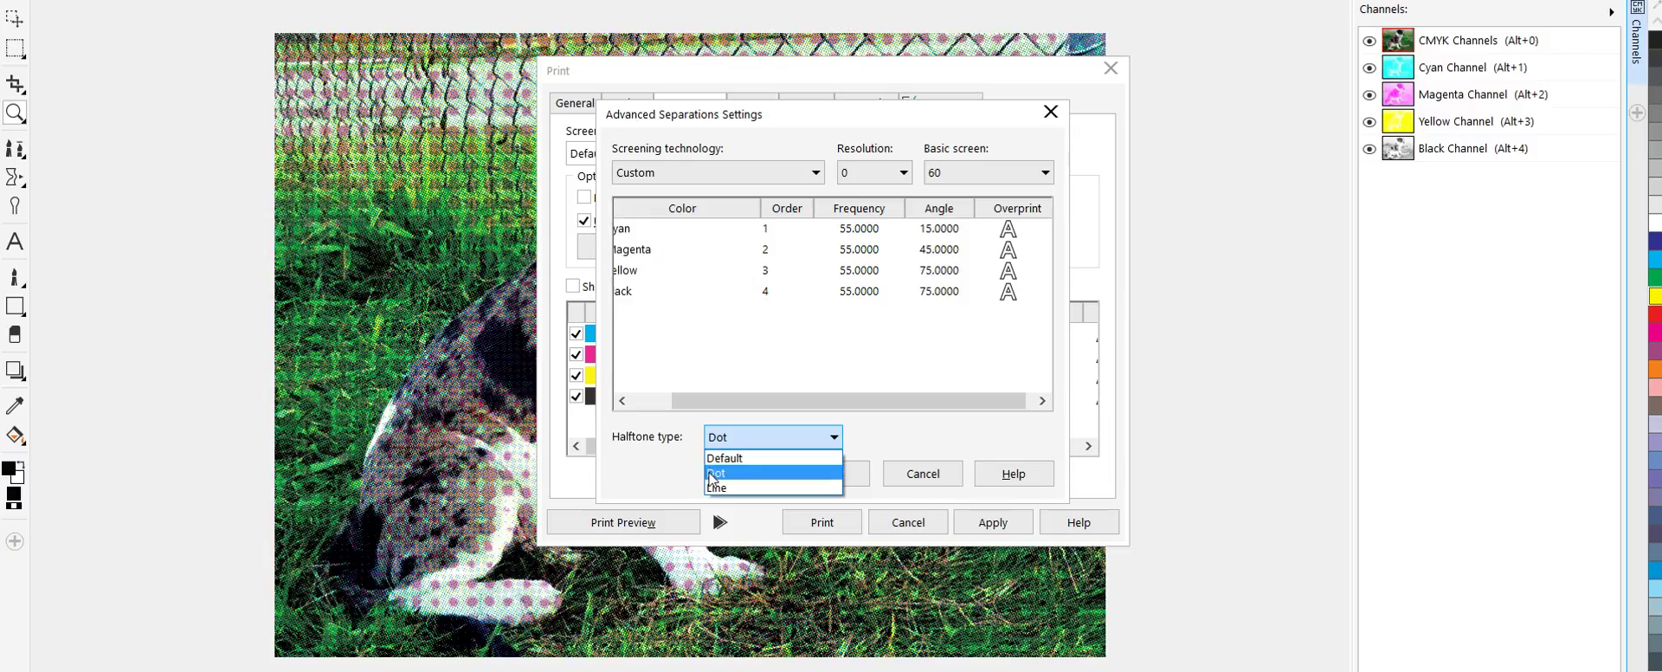
{"action": "left_click", "coordinate": [710, 473]}
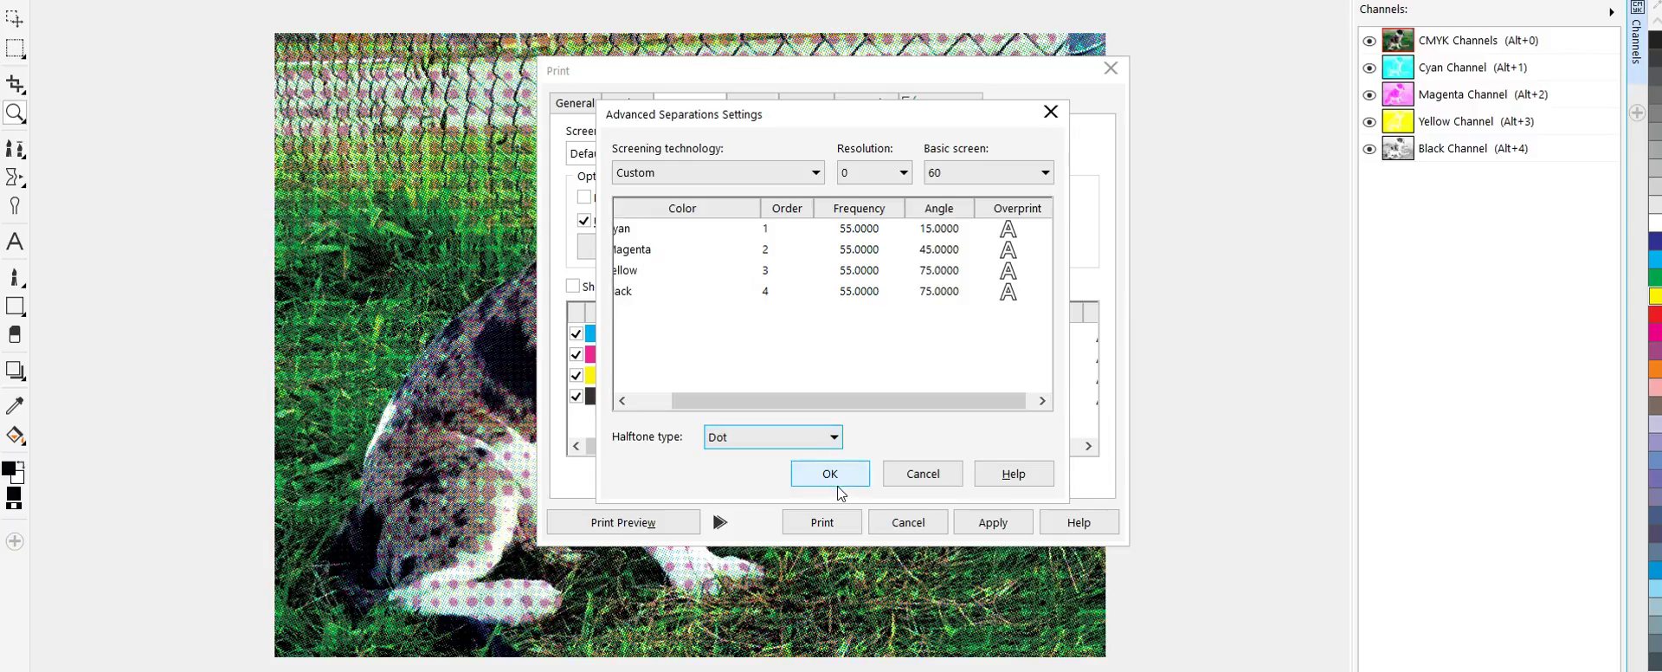
Step: Accept the advanced separation screen settings and print to a PostScript File (*.ps)
{"action": "left_click", "coordinate": [830, 473]}
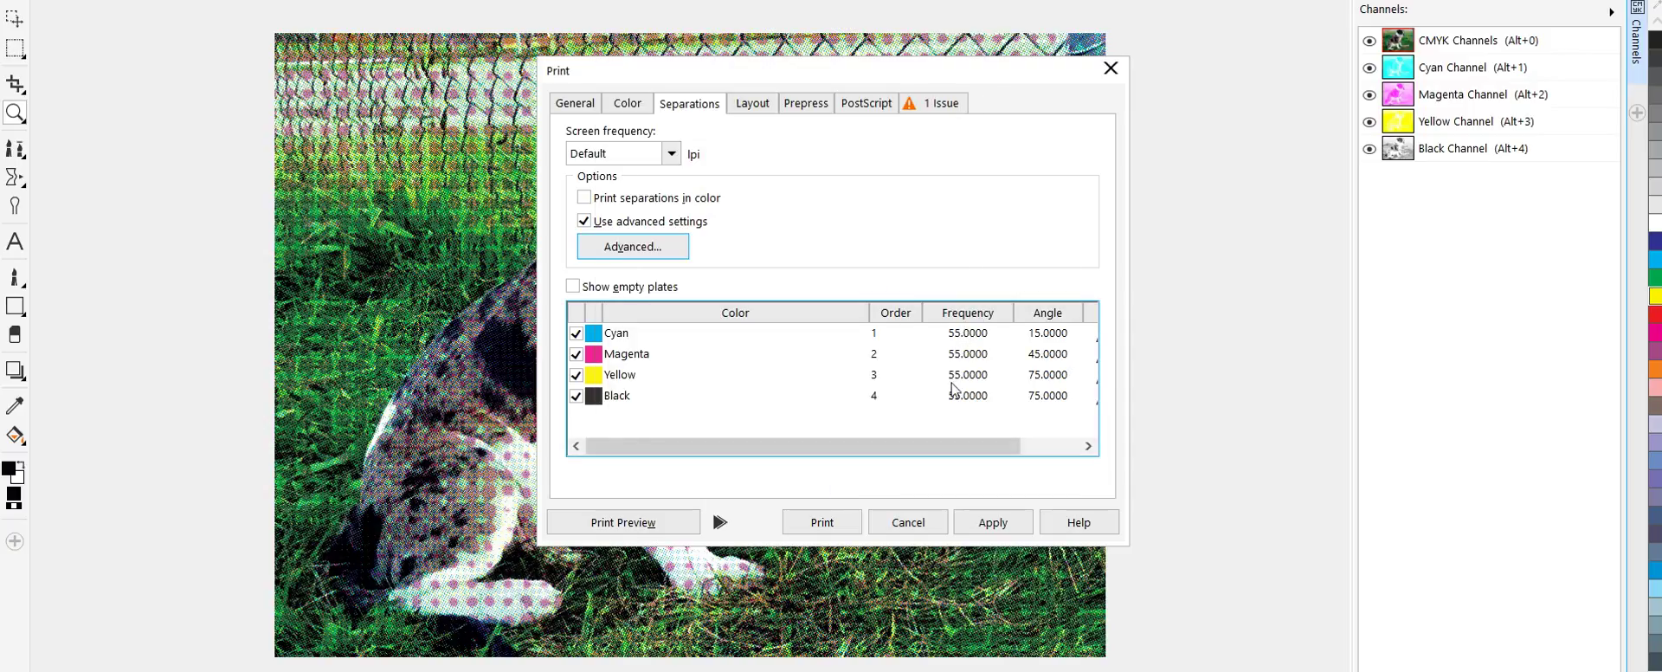
{"action": "left_click", "coordinate": [818, 524]}
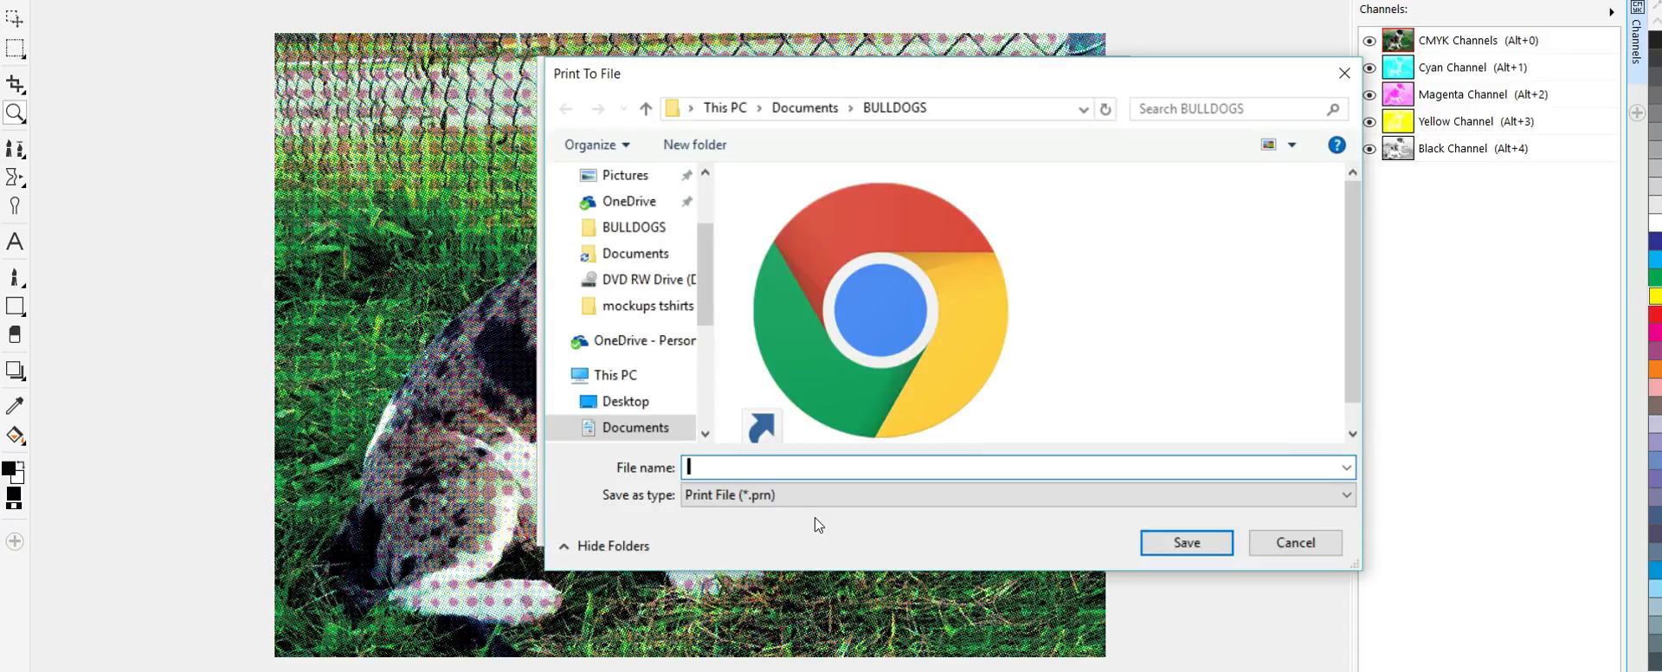
{"action": "left_click", "coordinate": [802, 499]}
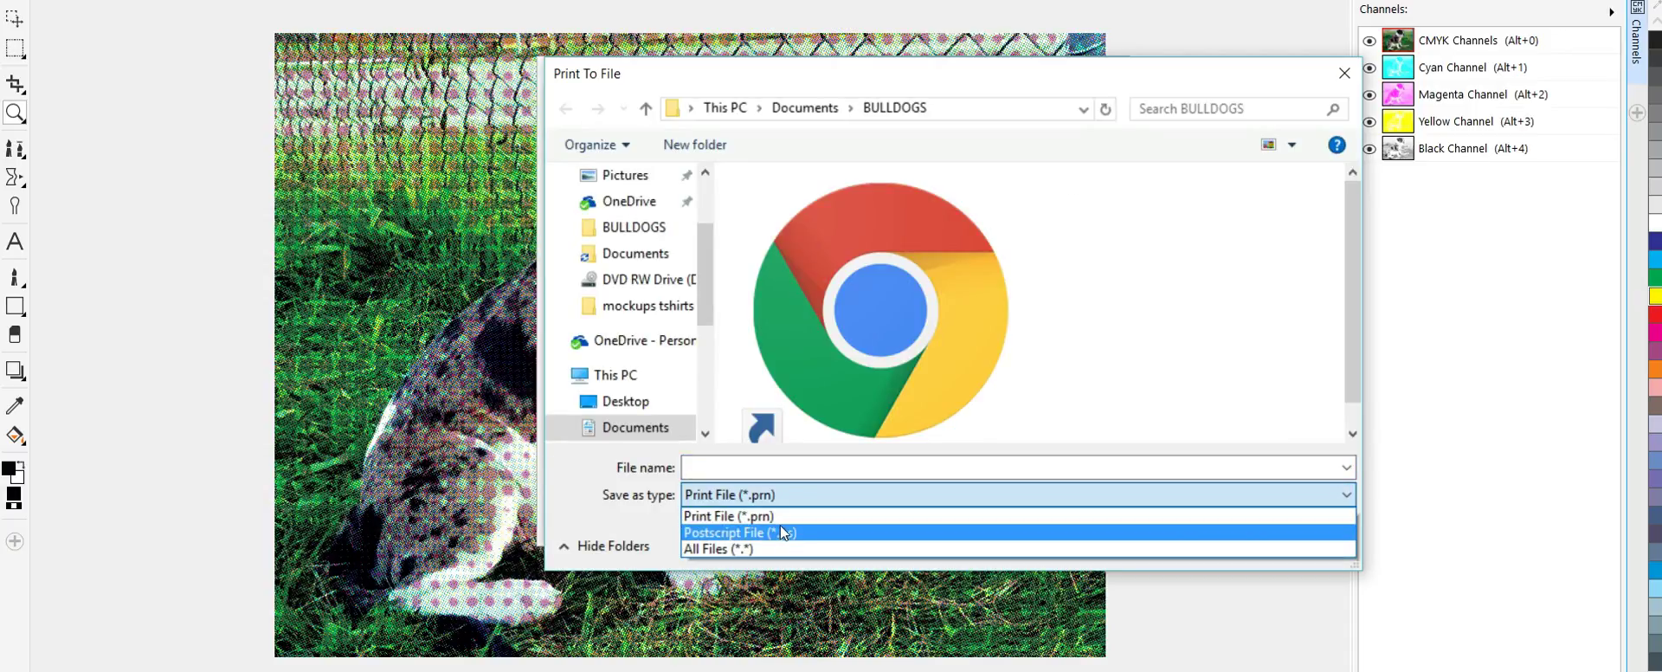
{"action": "left_click", "coordinate": [782, 532]}
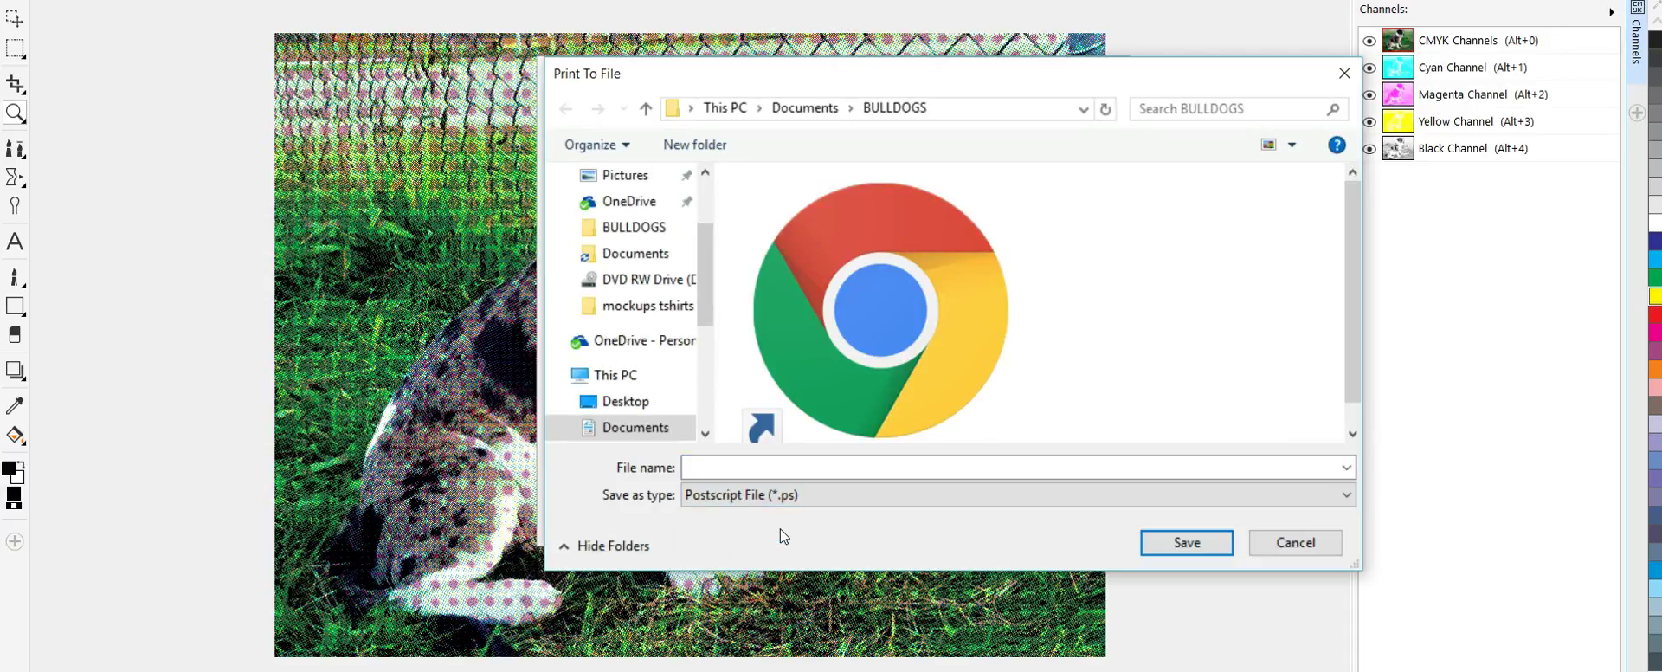
Step: Name the print file 'alapahaprint' and save it on the Desktop
{"action": "left_click", "coordinate": [726, 468]}
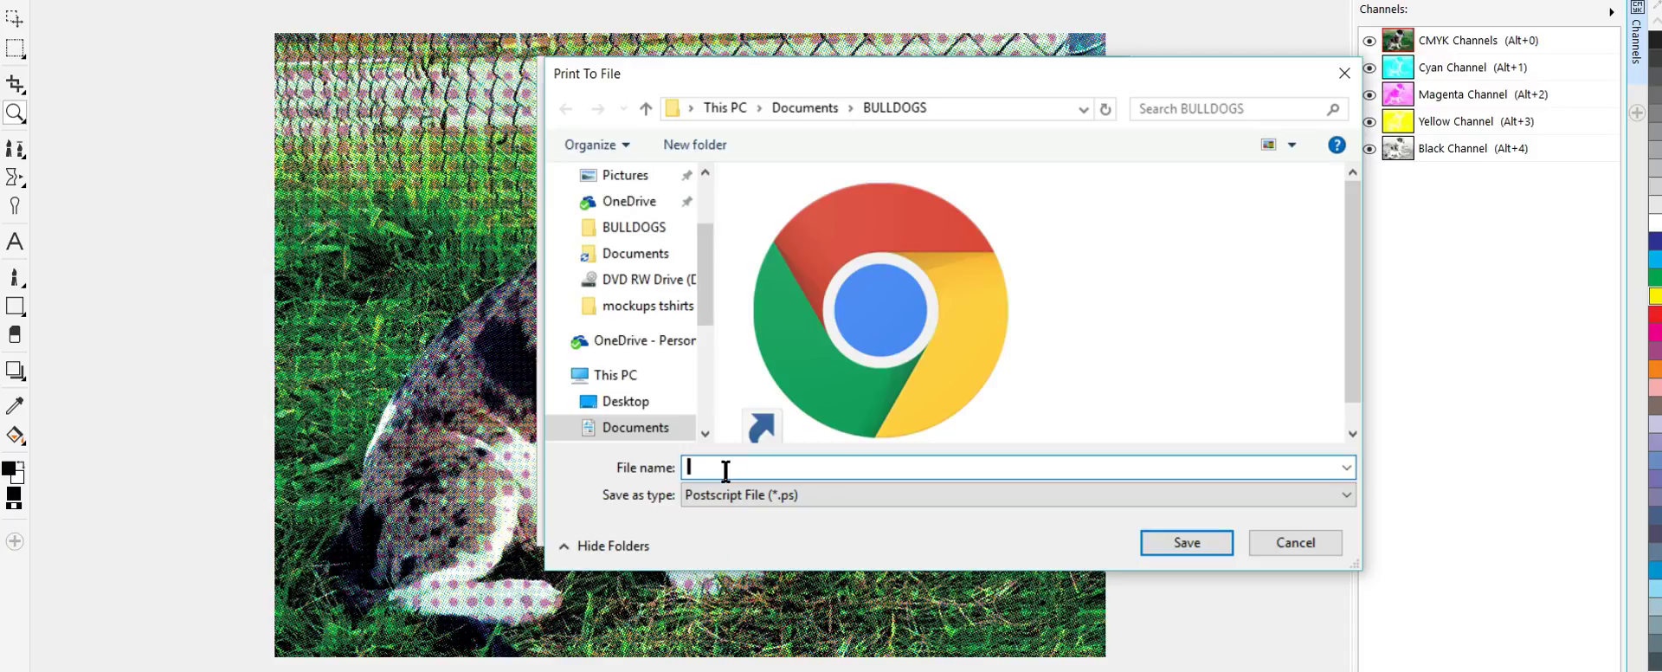
{"action": "type", "text": "alapahaprint"}
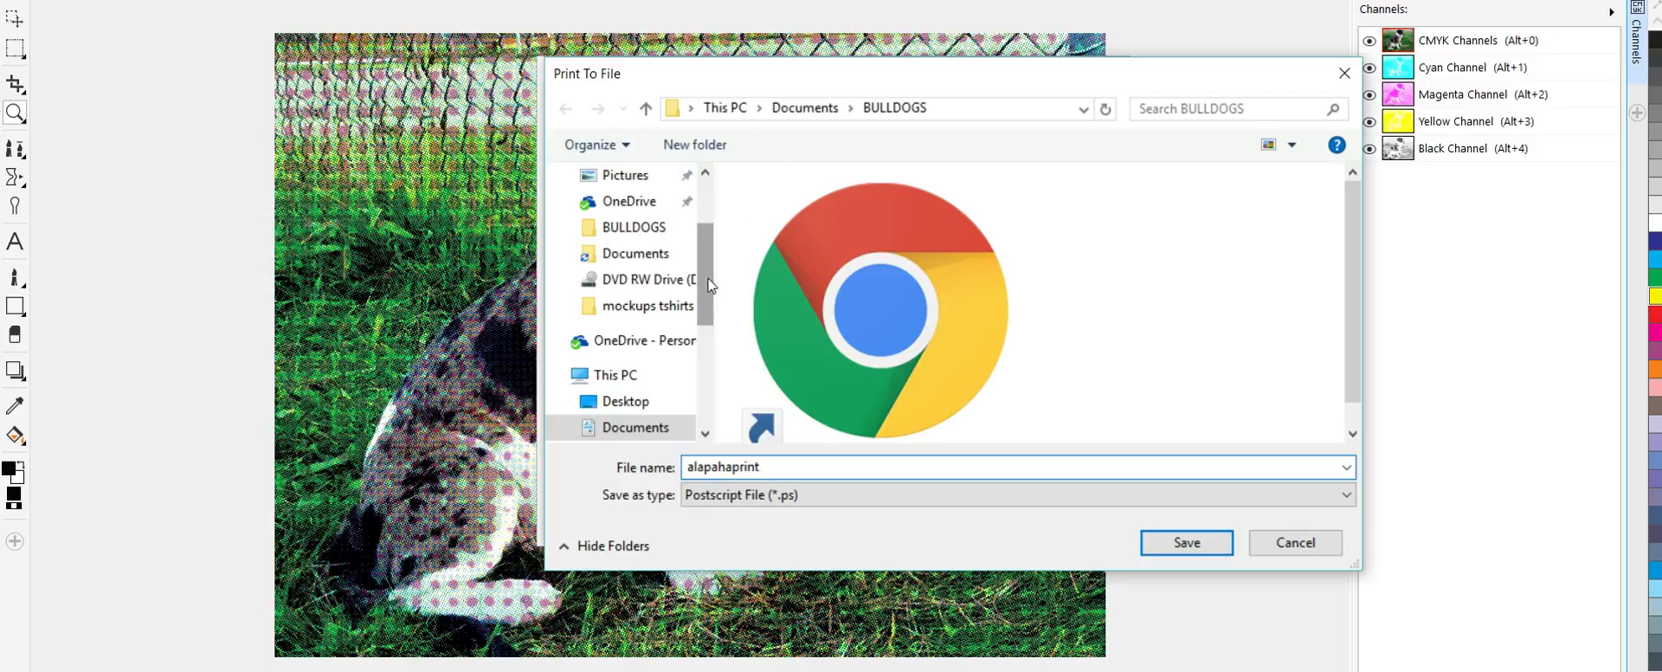
{"action": "left_click_drag", "start_coordinate": [708, 286], "coordinate": [723, 212]}
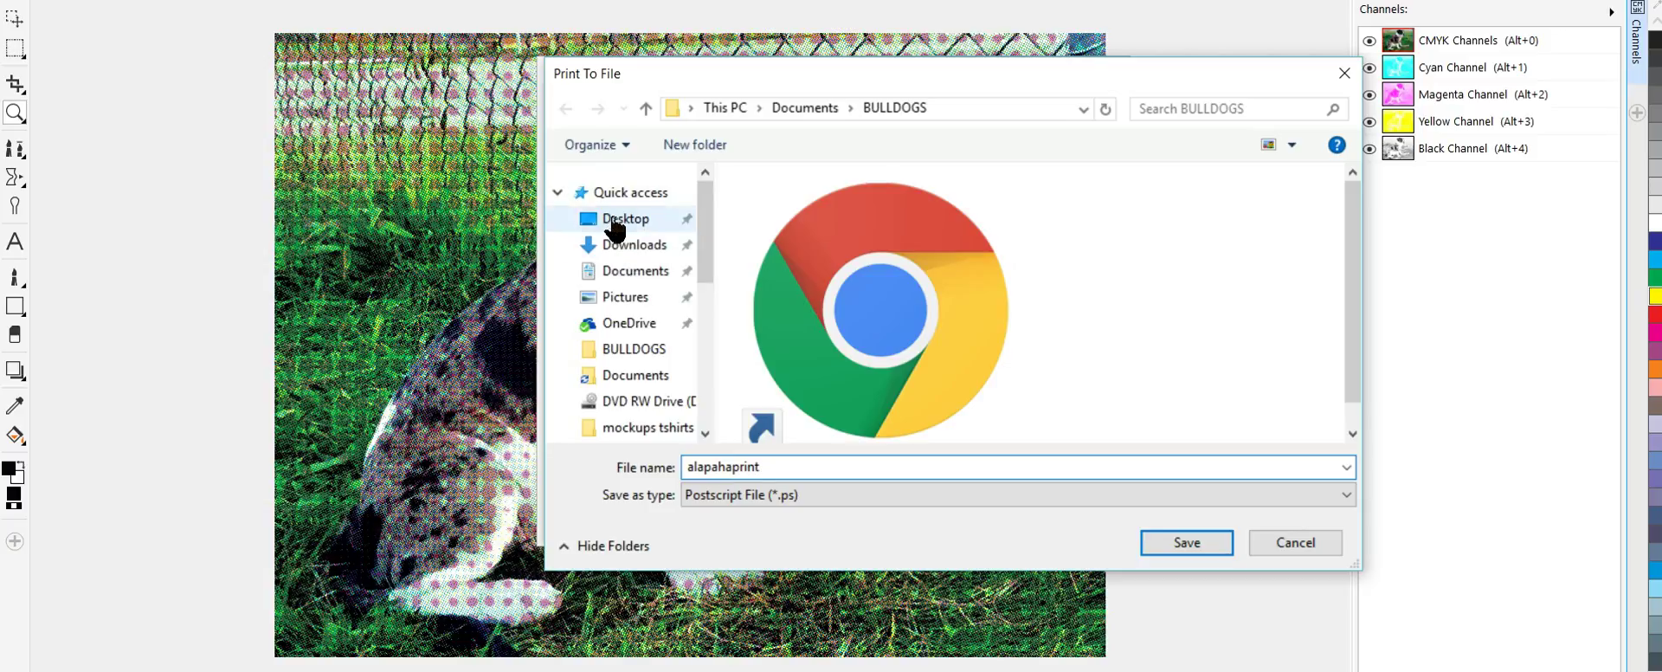
{"action": "left_click", "coordinate": [643, 219]}
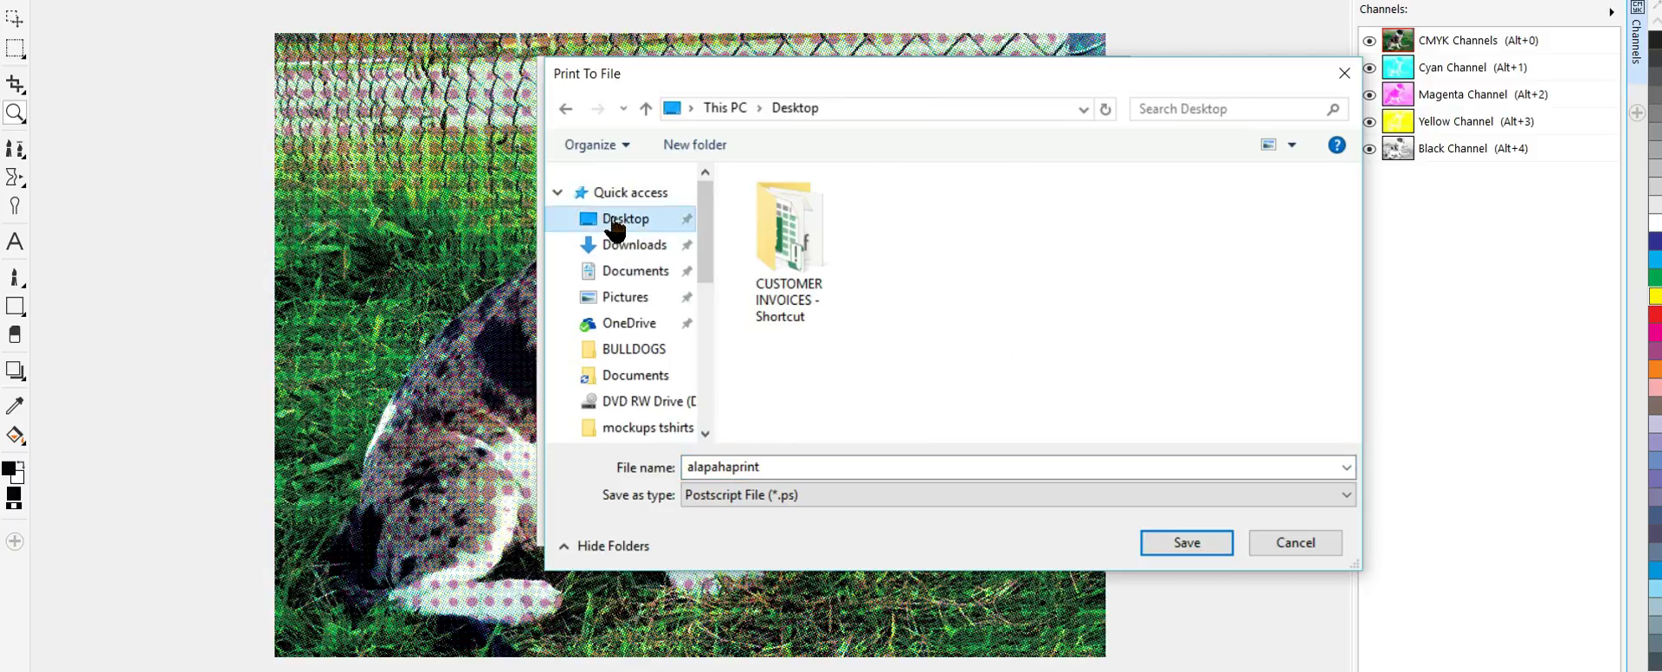
{"action": "left_click", "coordinate": [1187, 542]}
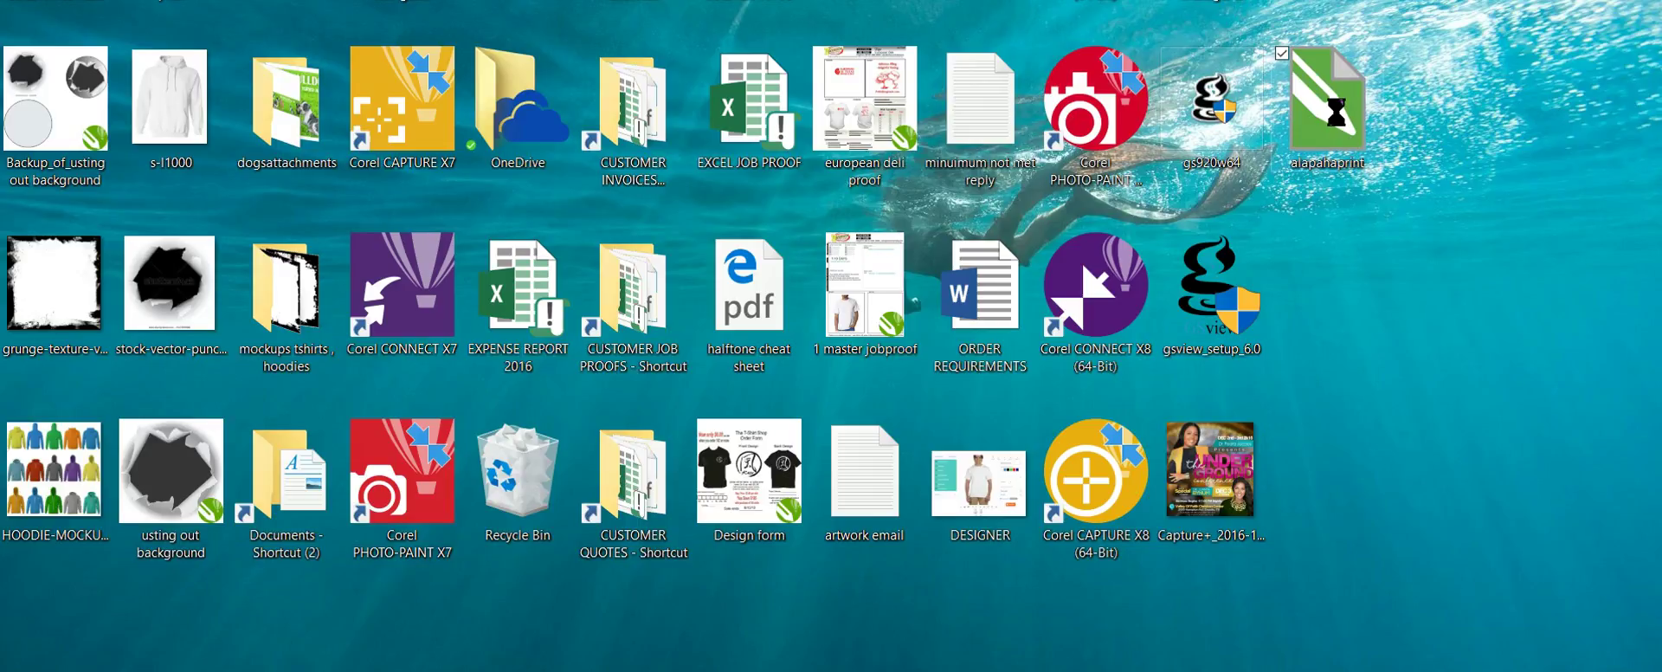
Step: Open the alapahaprint PostScript file from the Desktop with GSView
{"action": "right_click", "coordinate": [1337, 115]}
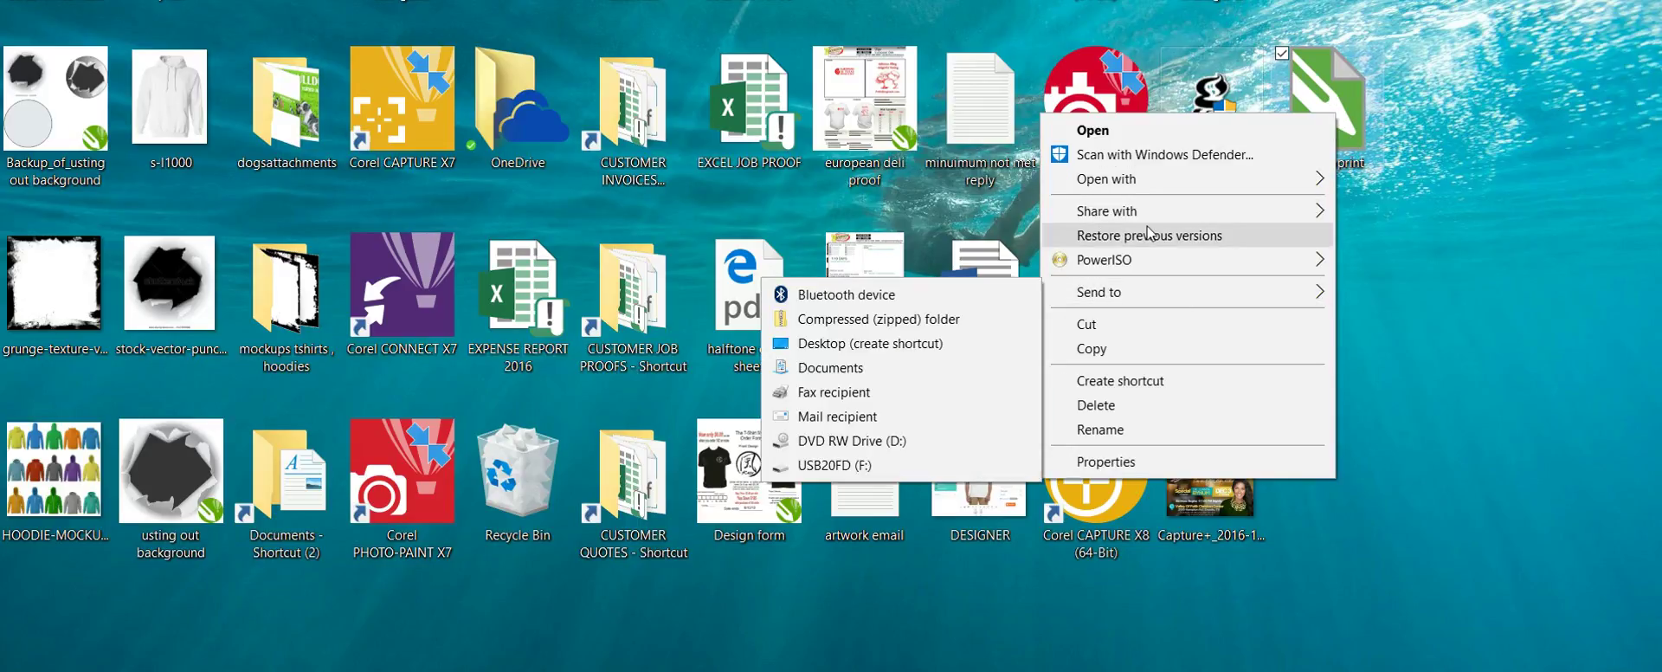
{"action": "mouse_move", "coordinate": [1134, 204]}
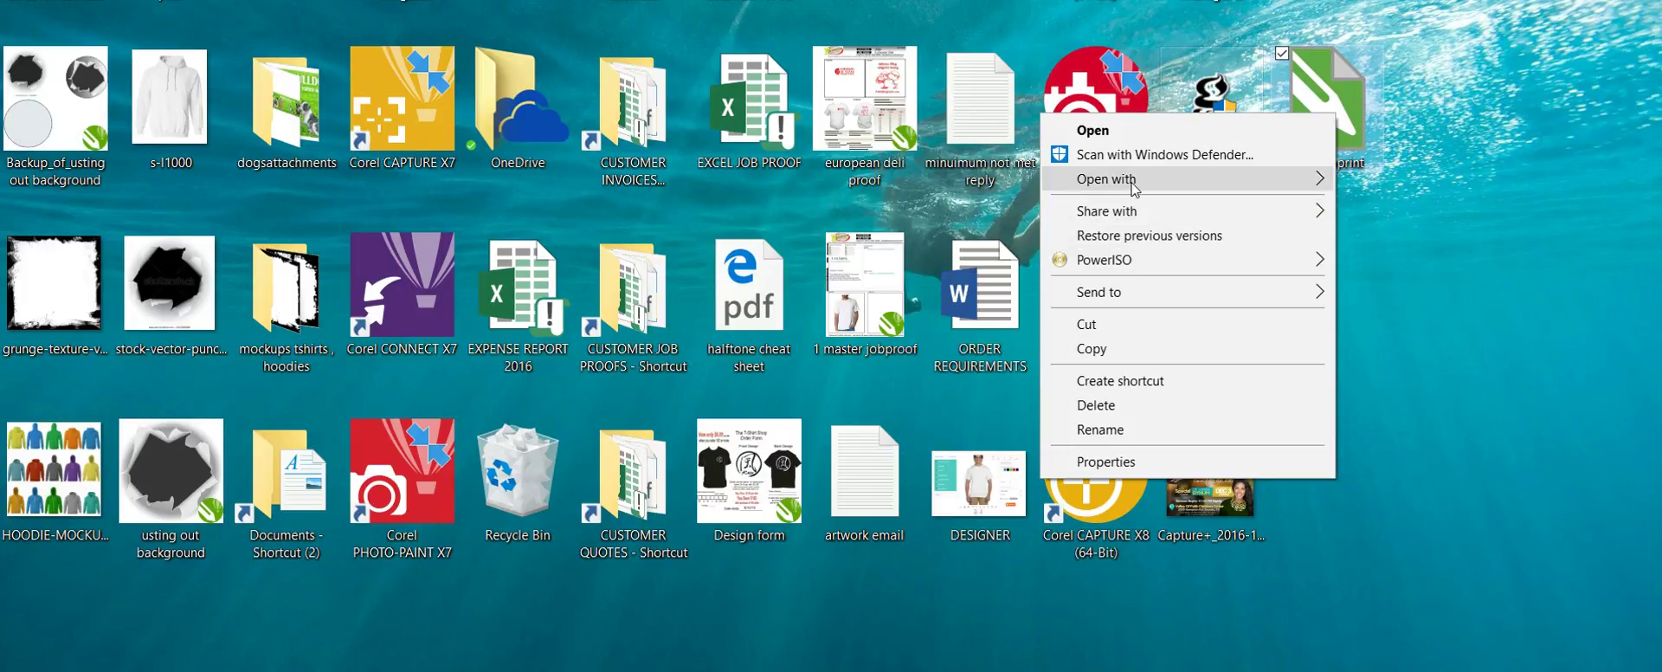
{"action": "mouse_move", "coordinate": [1131, 183]}
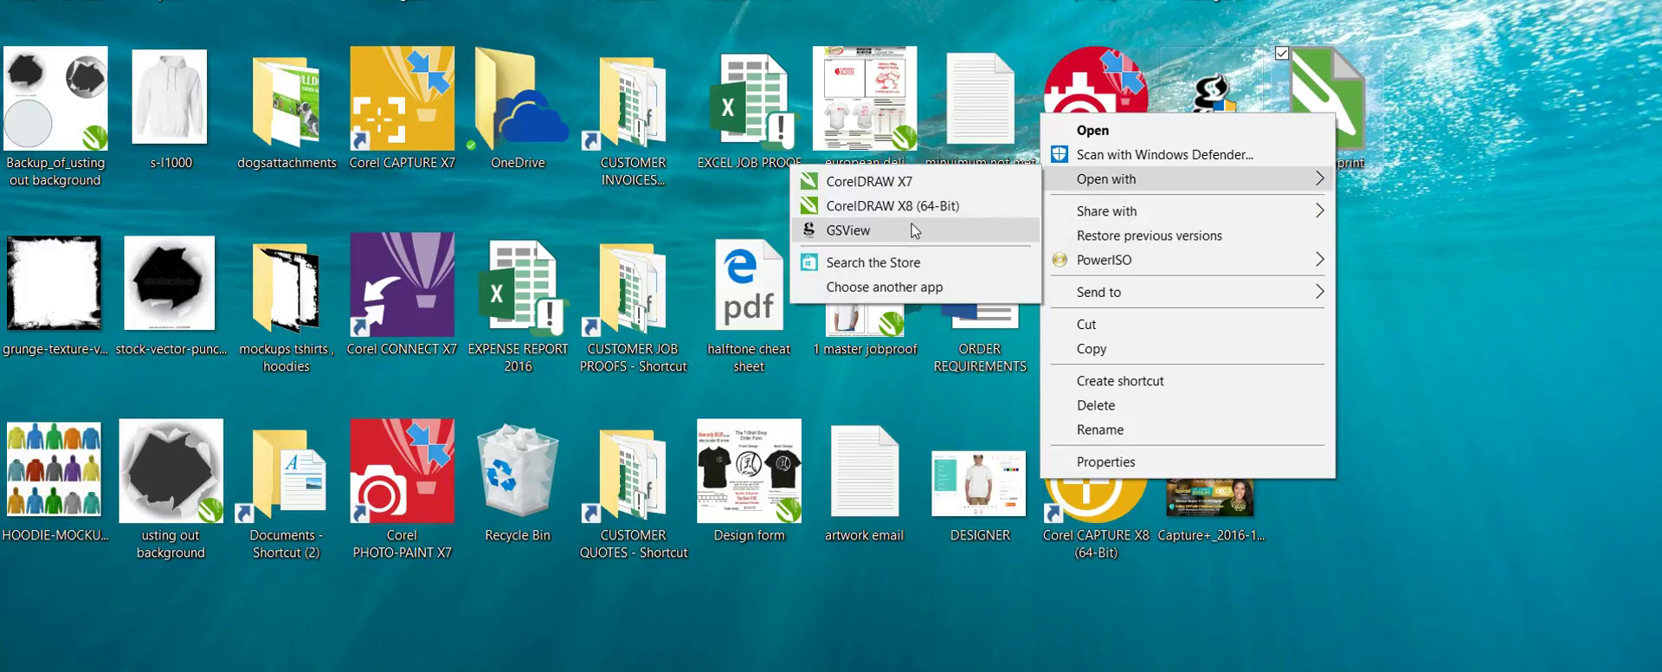
{"action": "left_click", "coordinate": [915, 230]}
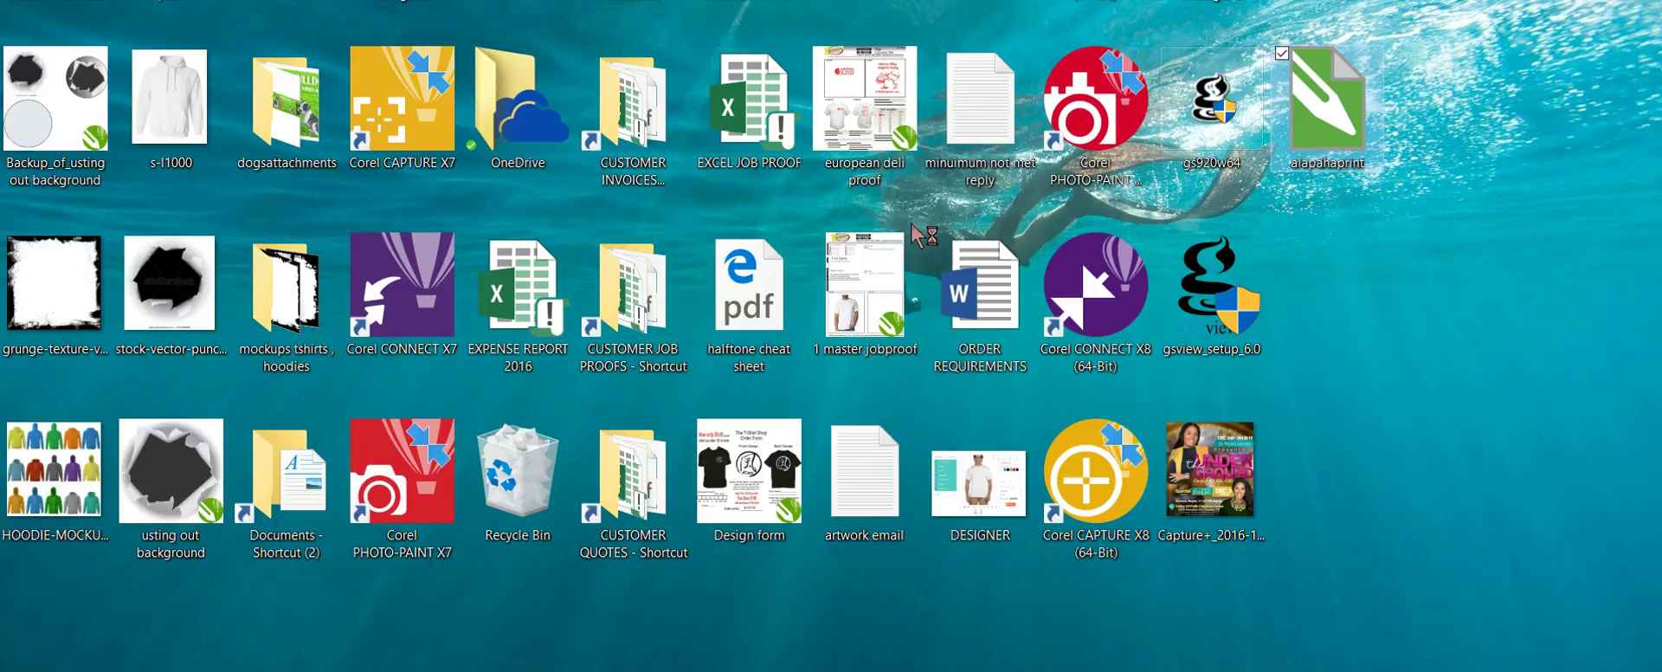